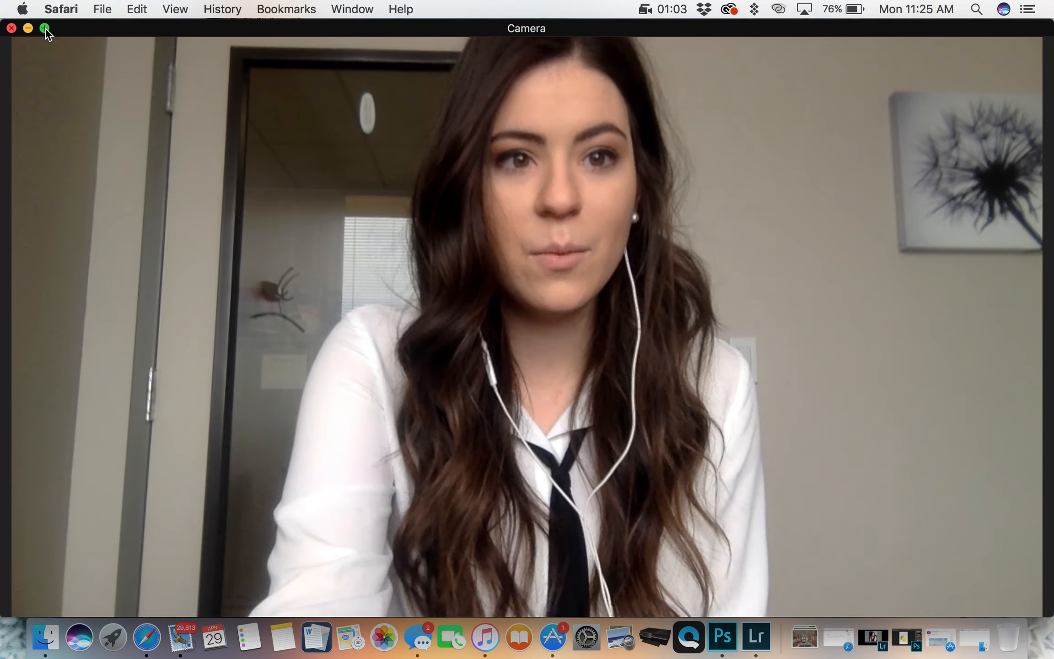
# Shrink the camera window and close the duplicate Canva home page tab in the browser.
pyautogui.click(45, 28)
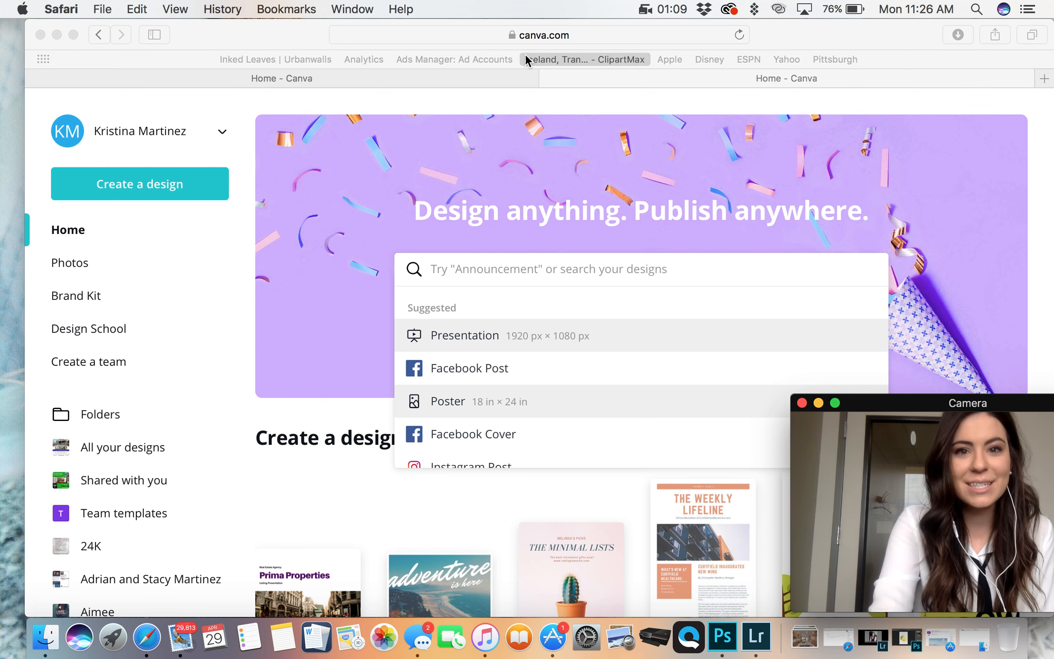
pyautogui.click(310, 27)
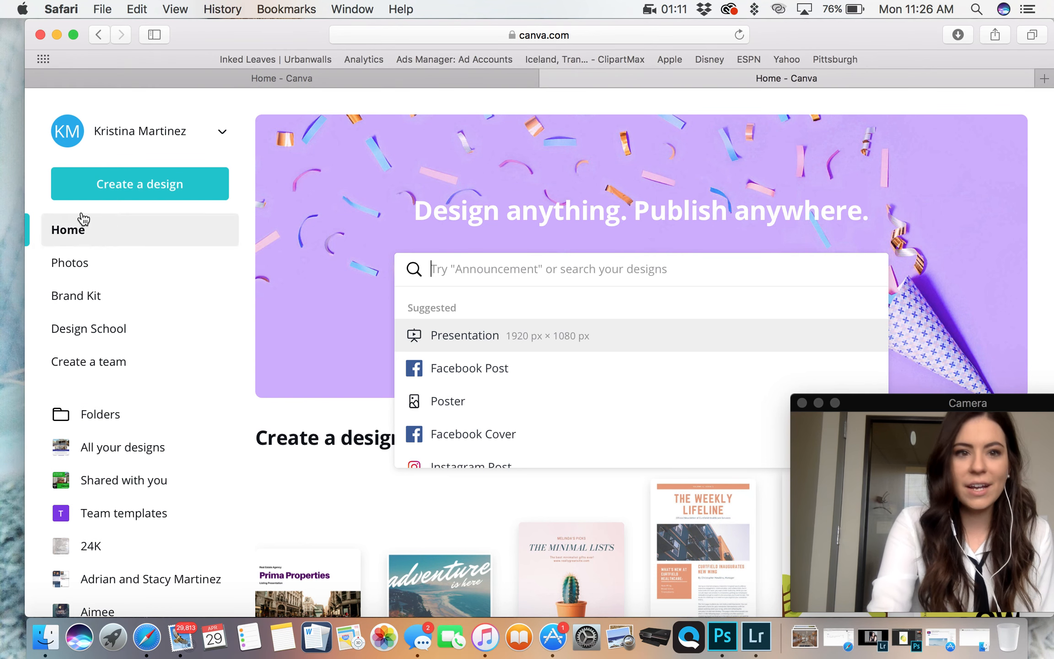
pyautogui.click(34, 79)
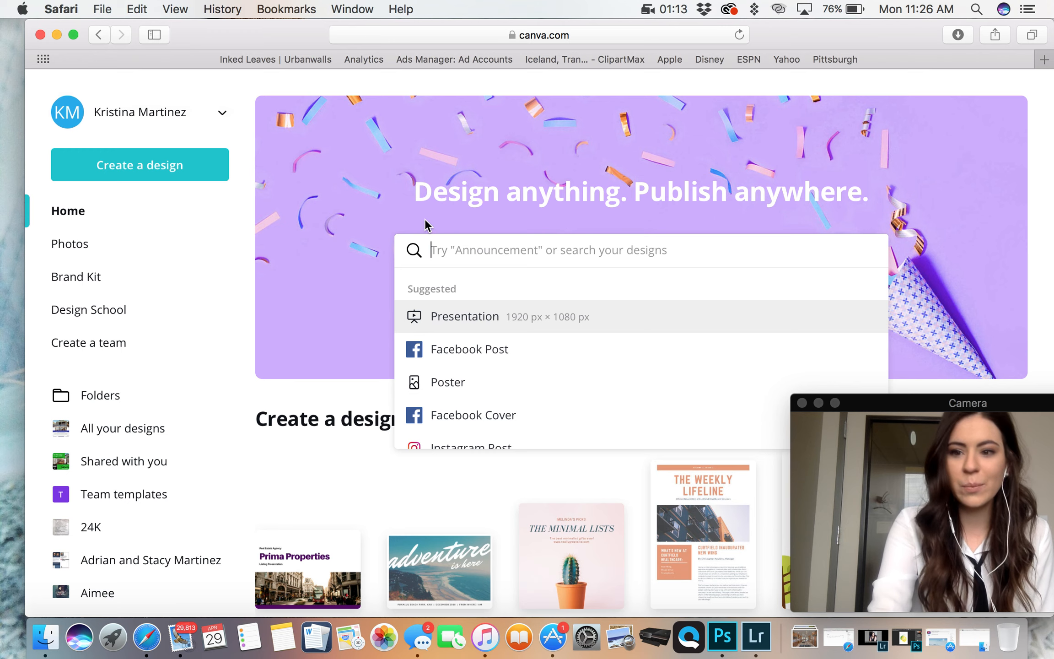
# Look through the suggested design types and the rest of the home page.
pyautogui.scroll(-3, 425, 219)
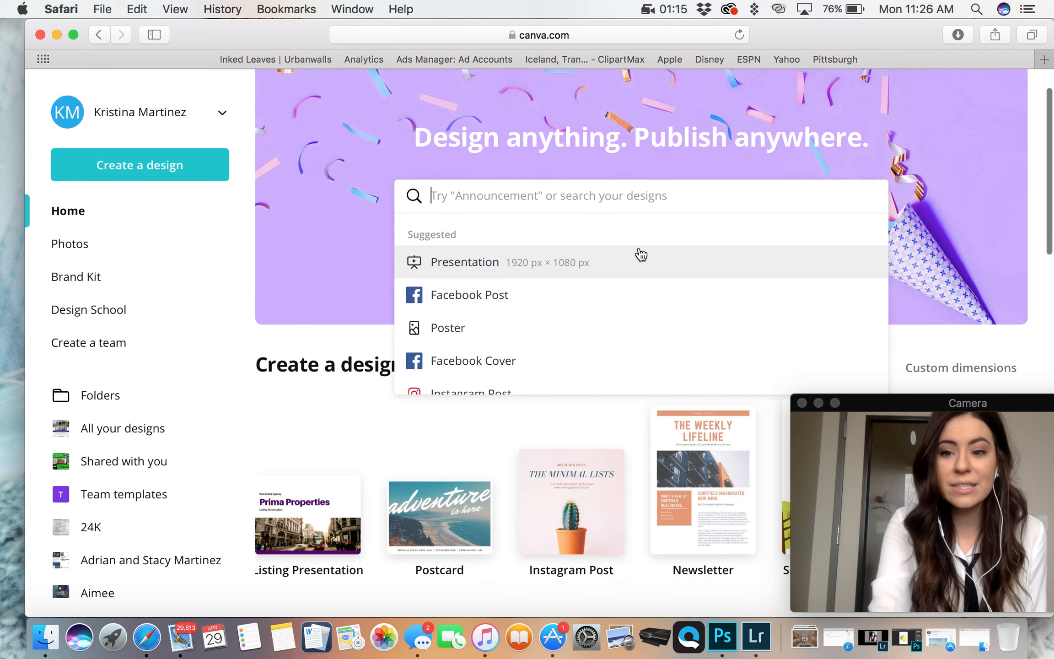
pyautogui.scroll(-5, 544, 338)
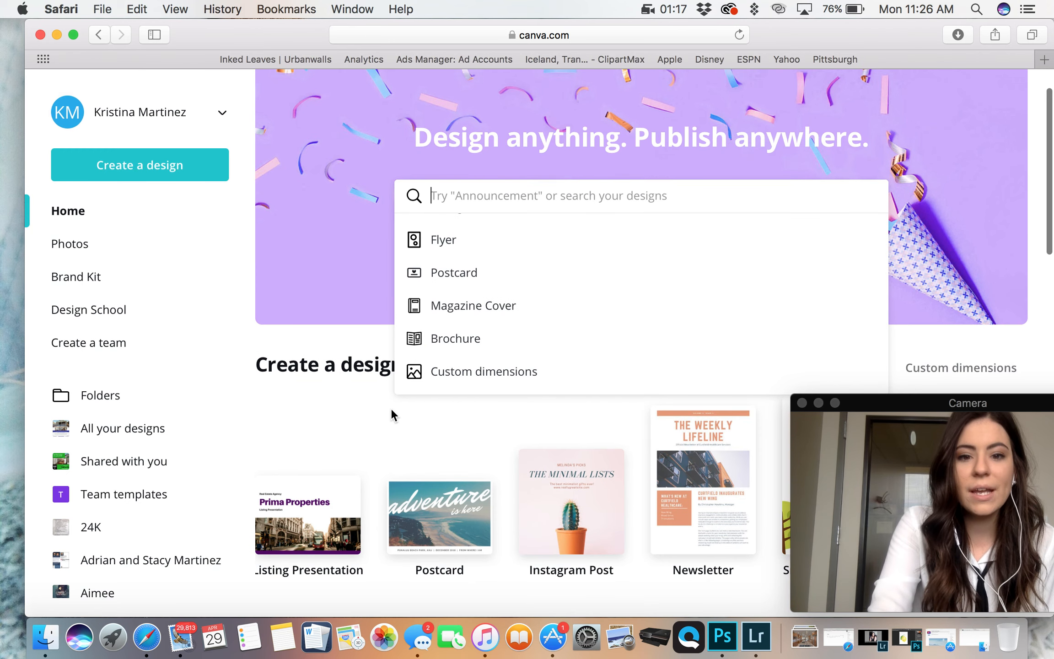
pyautogui.scroll(-6, 390, 408)
pyautogui.scroll(-3, 391, 408)
pyautogui.scroll(10, 390, 408)
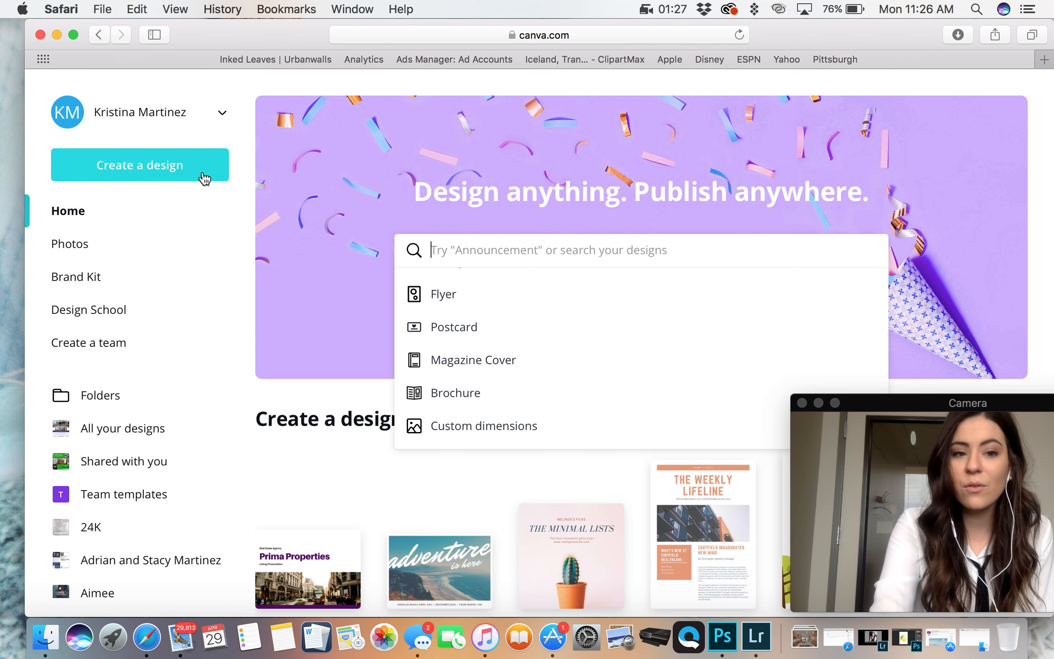
# Review the full catalogue of design types and start a new Instagram Post design.
pyautogui.click(176, 166)
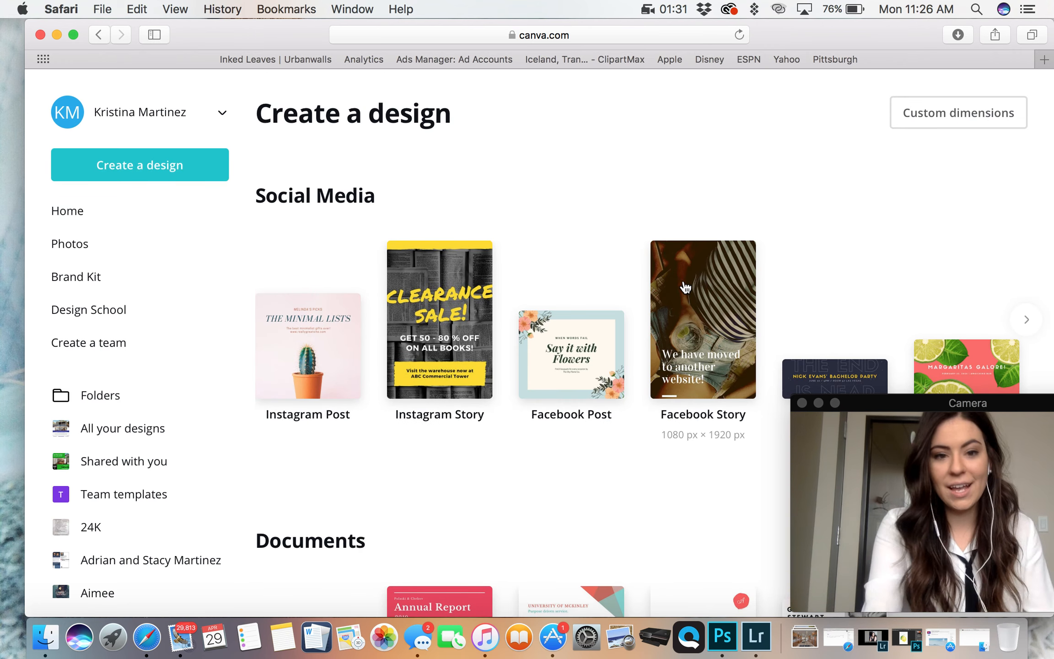
pyautogui.scroll(-6, 326, 374)
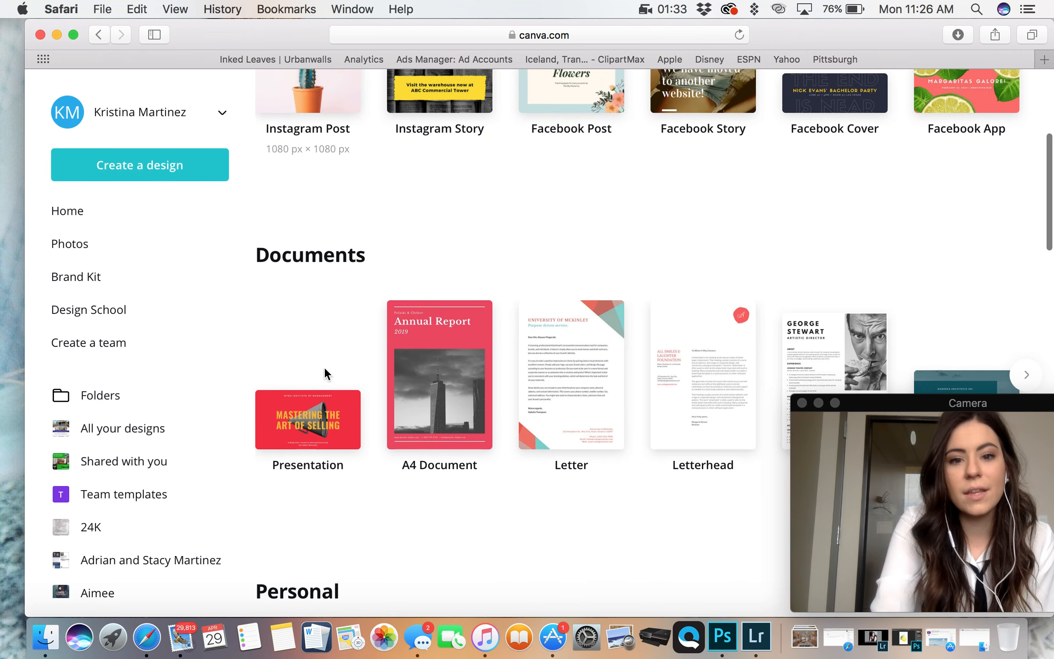
pyautogui.scroll(-15, 521, 510)
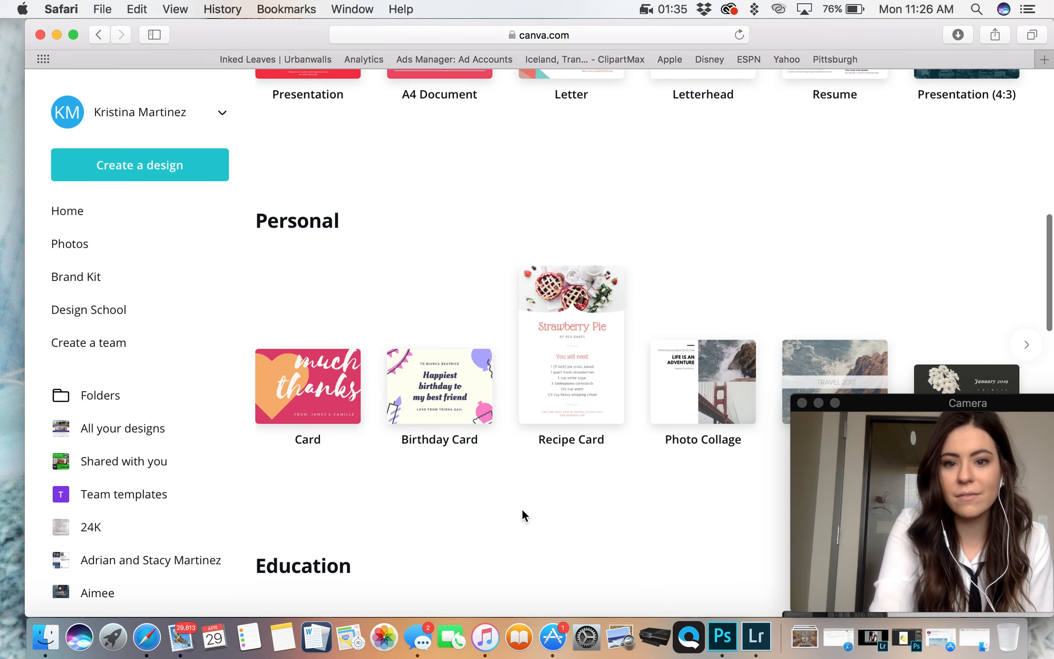
pyautogui.scroll(13, 523, 516)
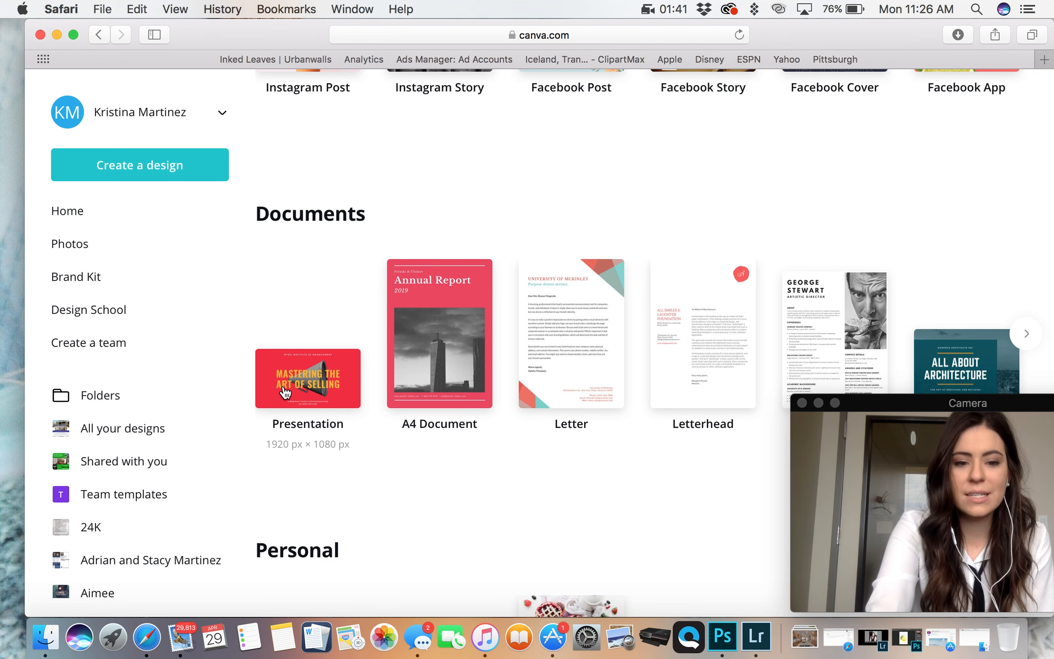
pyautogui.scroll(6, 459, 361)
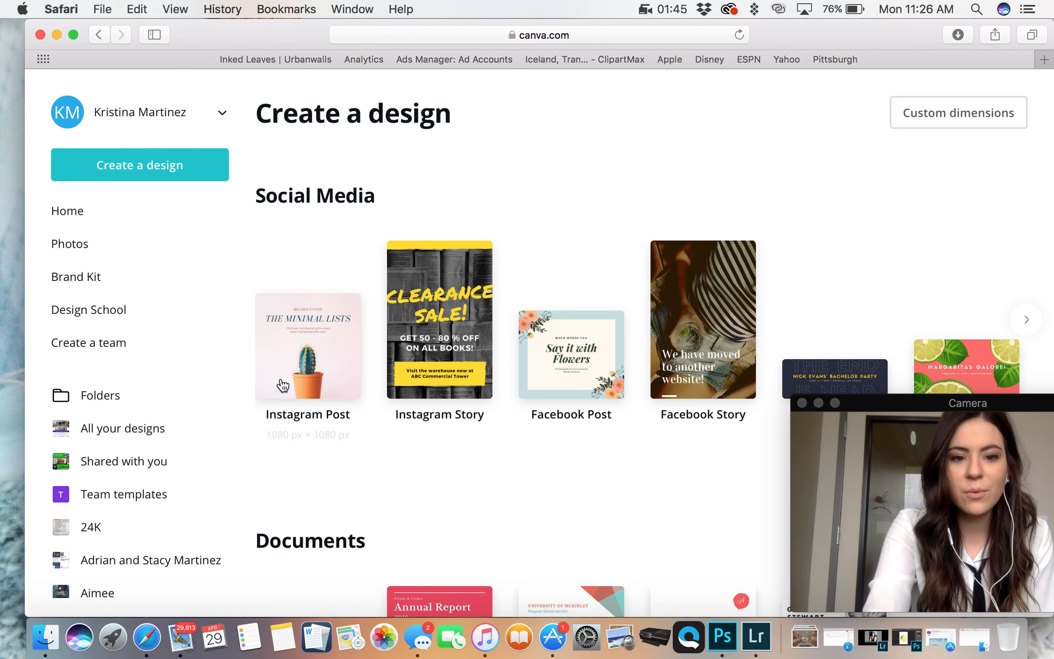
pyautogui.click(311, 369)
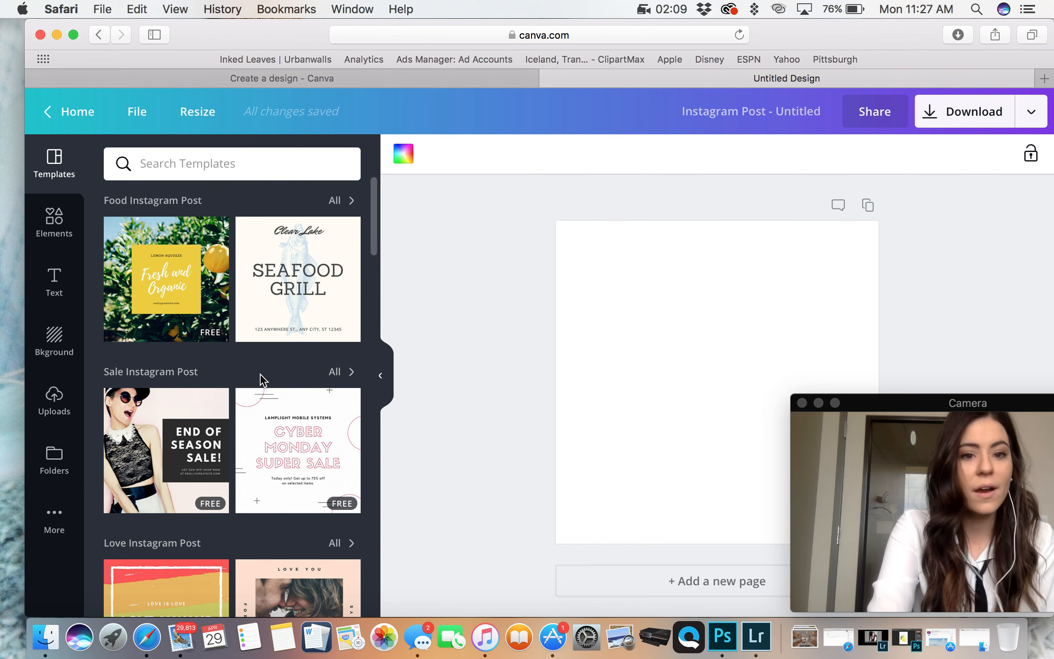
# Look through the Instagram Post templates, including the seasonal and travel categories, and leave the blank design.
pyautogui.scroll(-10, 247, 598)
pyautogui.scroll(-4, 247, 598)
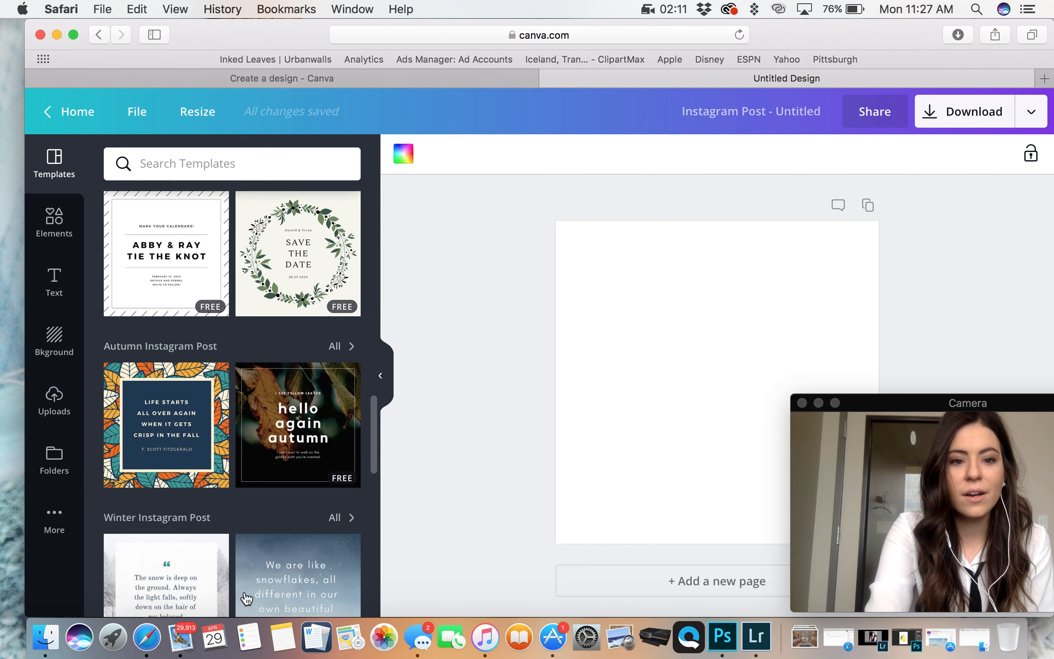
pyautogui.scroll(-12, 244, 491)
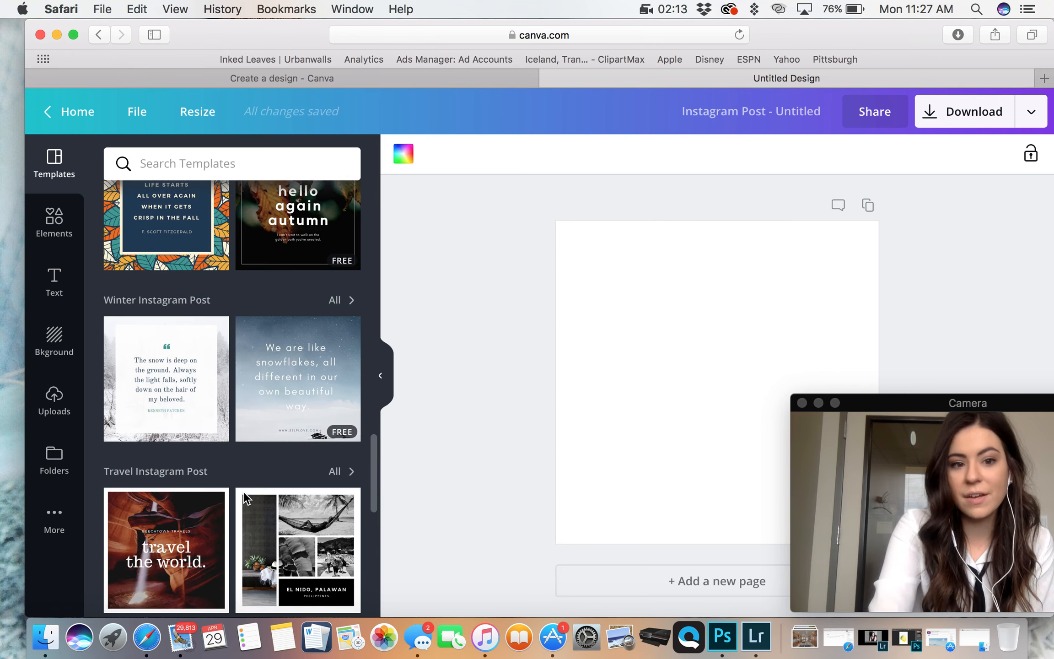
pyautogui.scroll(-5, 245, 498)
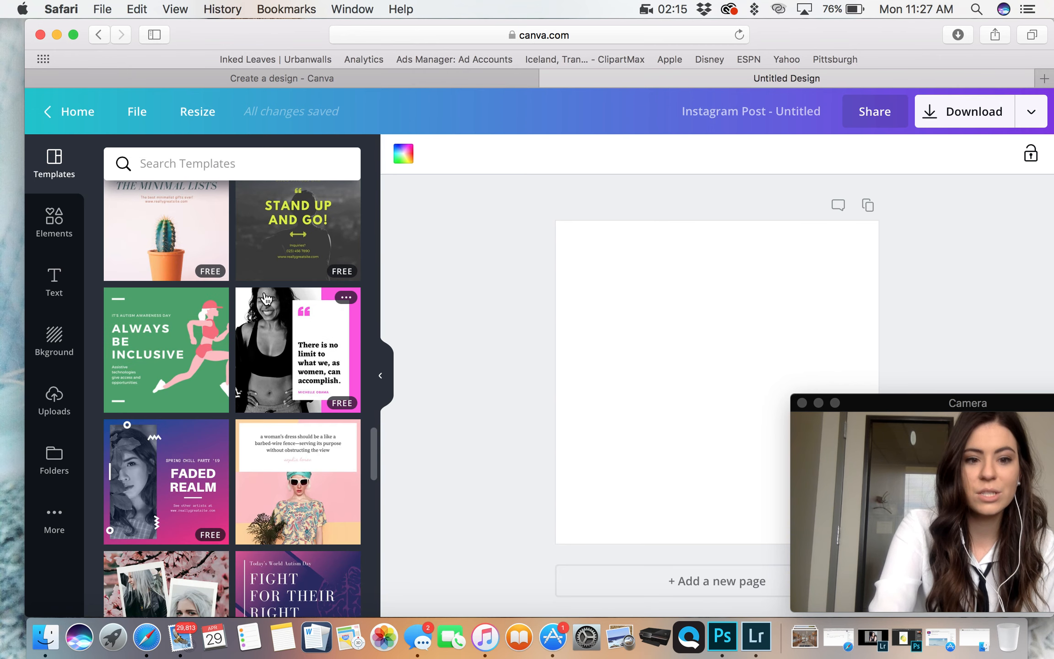
pyautogui.scroll(10, 266, 299)
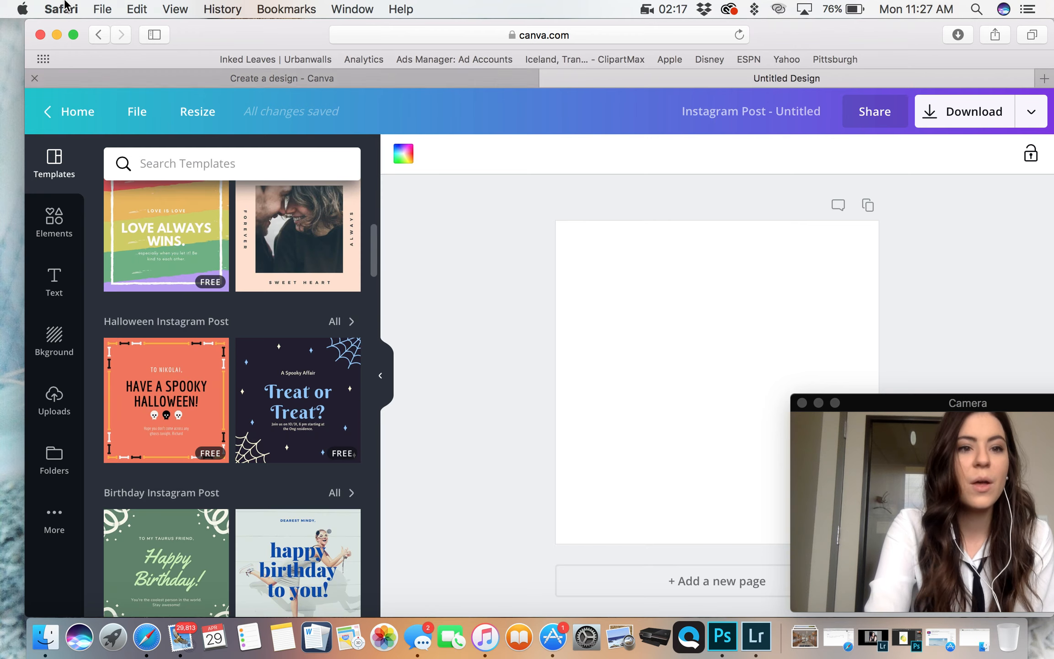
pyautogui.click(98, 36)
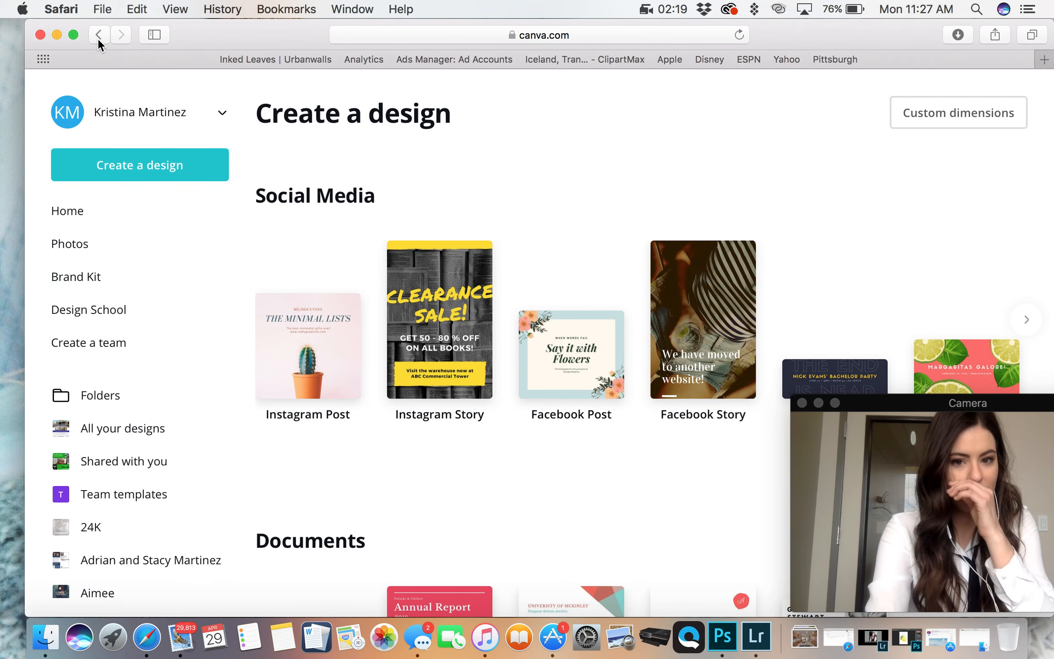
# Search the home page for "just", start a new Just Listed Postcard design, and minimize the camera window.
pyautogui.click(139, 163)
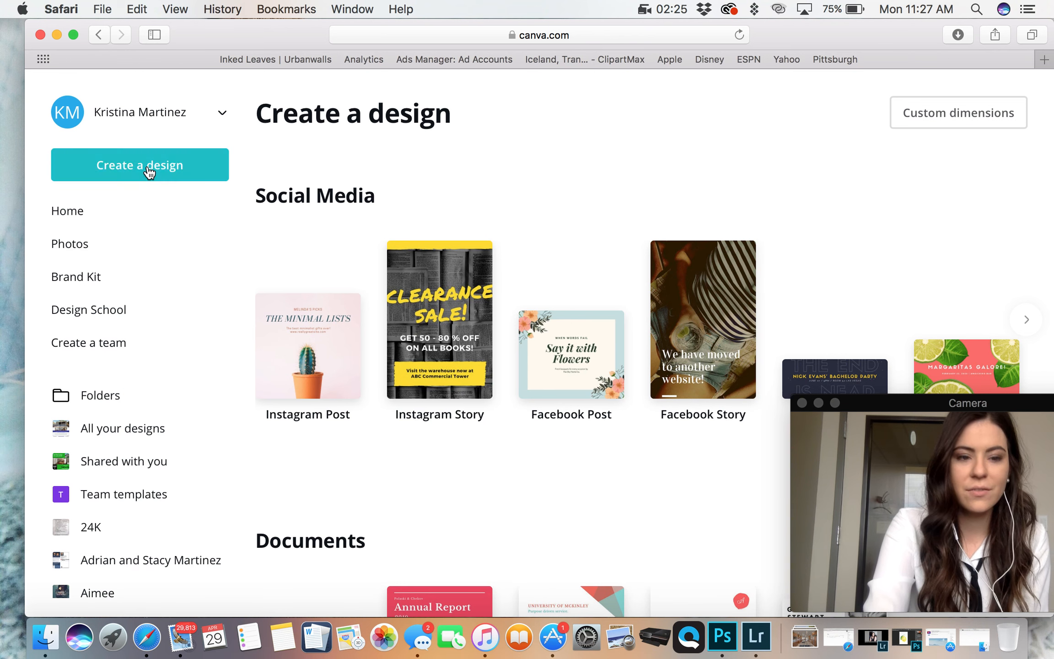
pyautogui.click(92, 211)
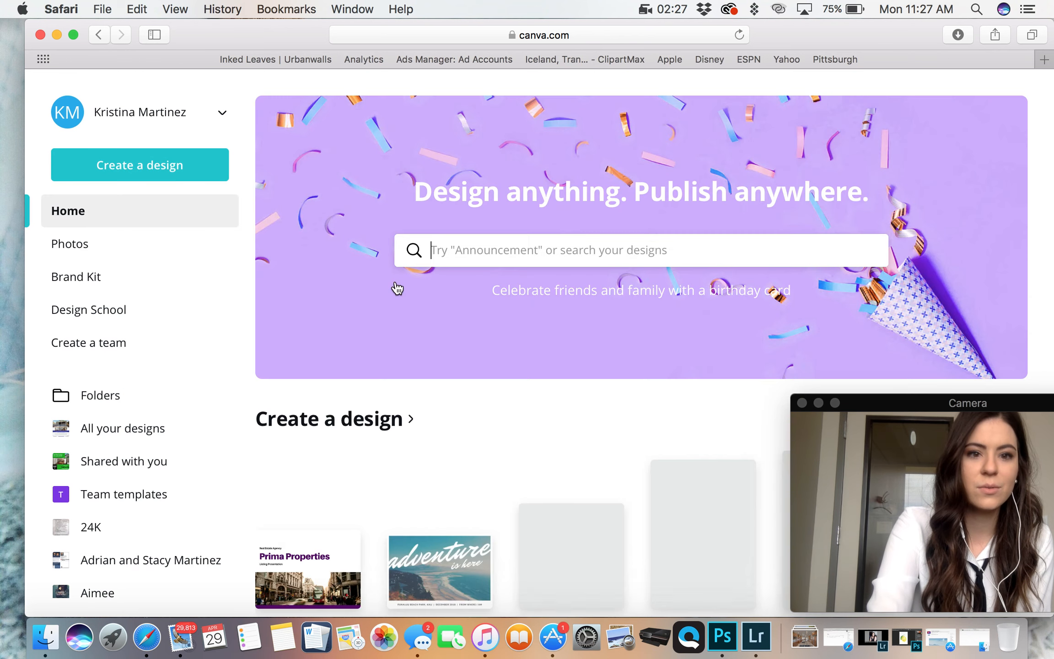
pyautogui.scroll(-2, 450, 289)
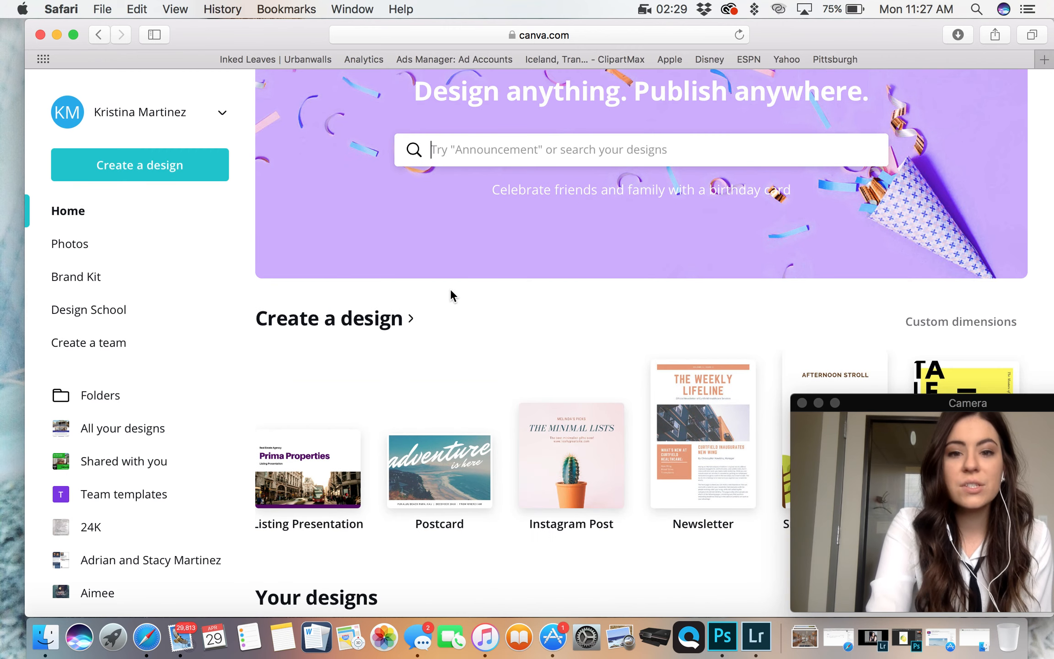
pyautogui.scroll(2, 530, 213)
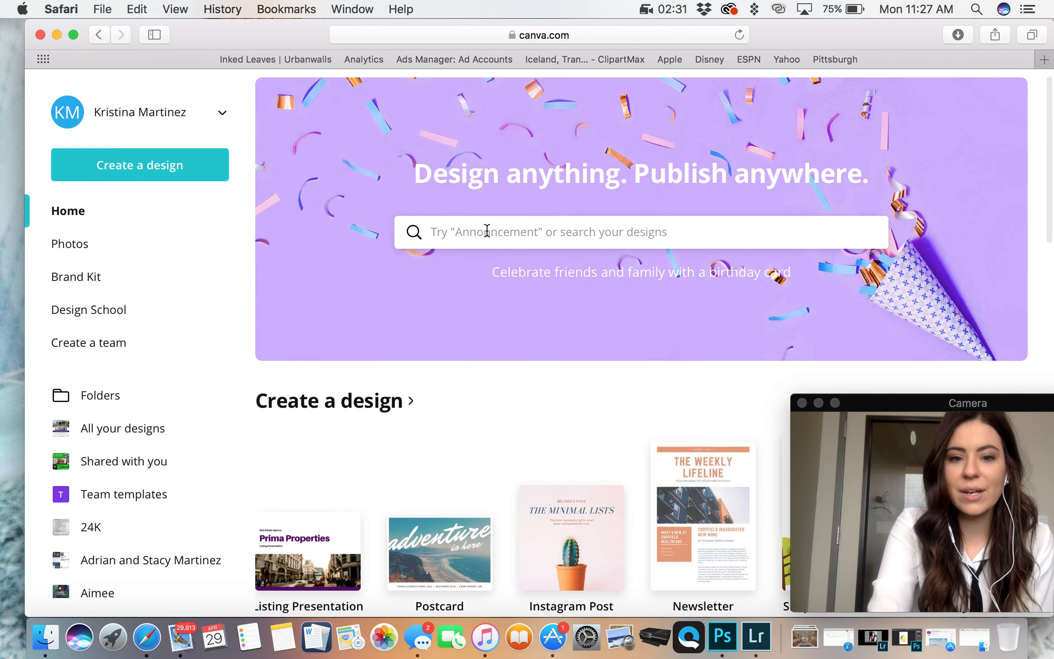
pyautogui.click(486, 230)
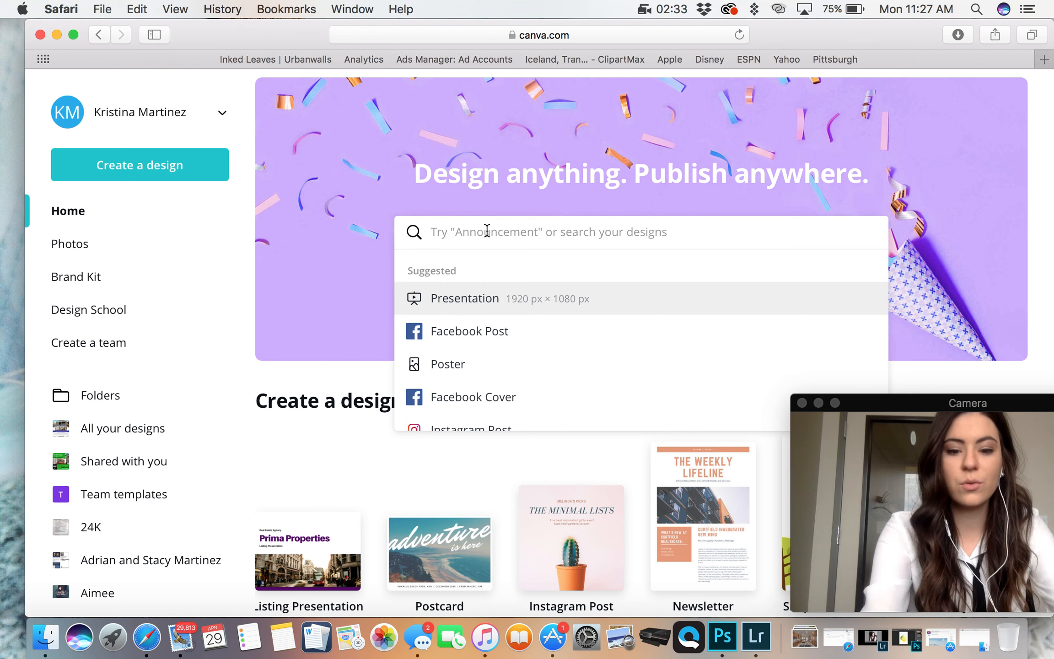
pyautogui.write('just')
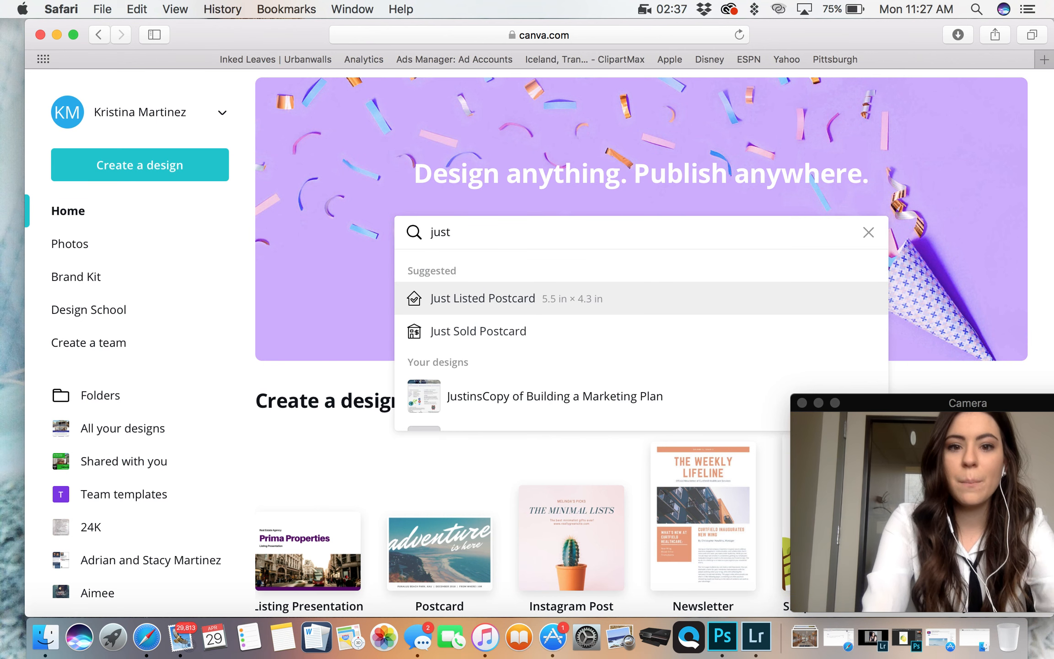
pyautogui.click(497, 301)
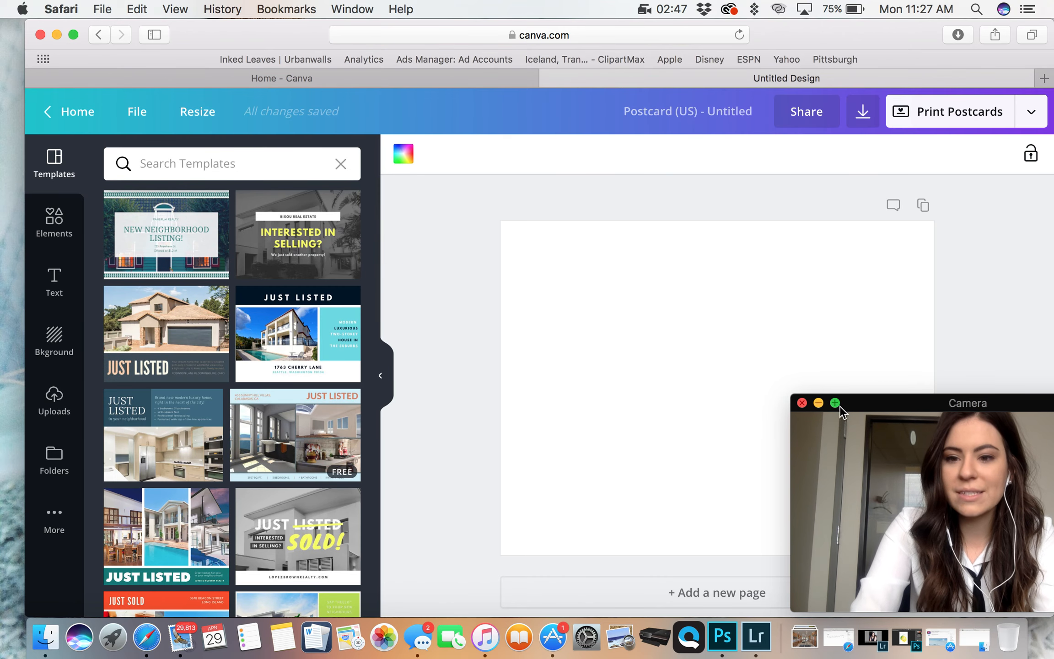
pyautogui.click(818, 403)
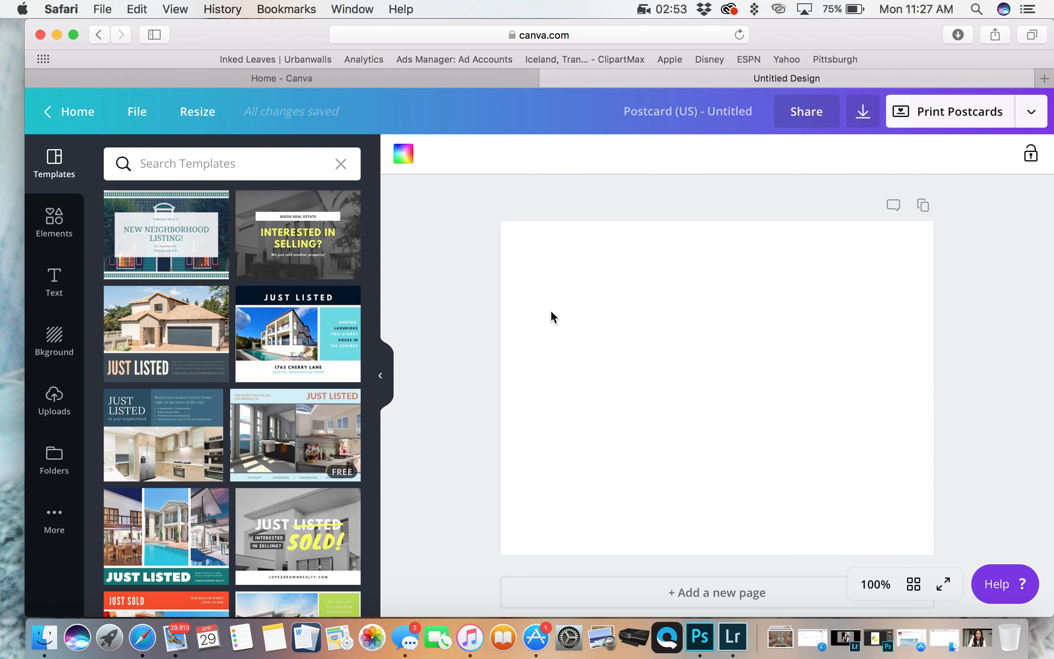
# Apply the front page of the Dark Blue and Pale Yellow Simple Just Sold Postcard template to the blank postcard.
pyautogui.scroll(-1, 550, 311)
pyautogui.scroll(-3, 137, 403)
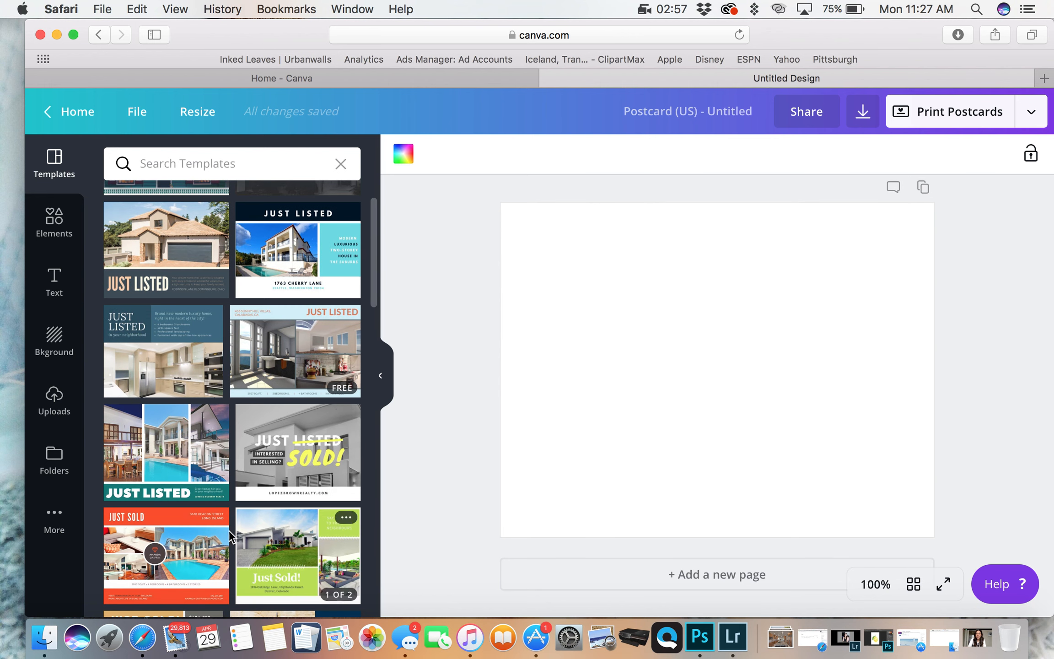
pyautogui.scroll(-5, 198, 567)
pyautogui.scroll(-12, 198, 567)
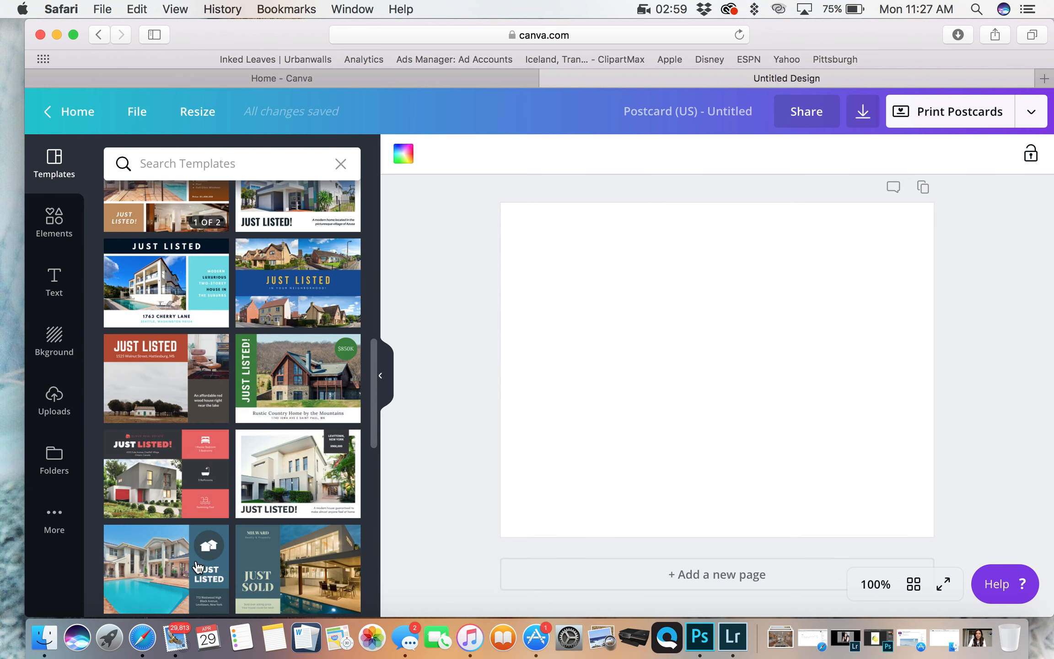
pyautogui.scroll(-4, 197, 567)
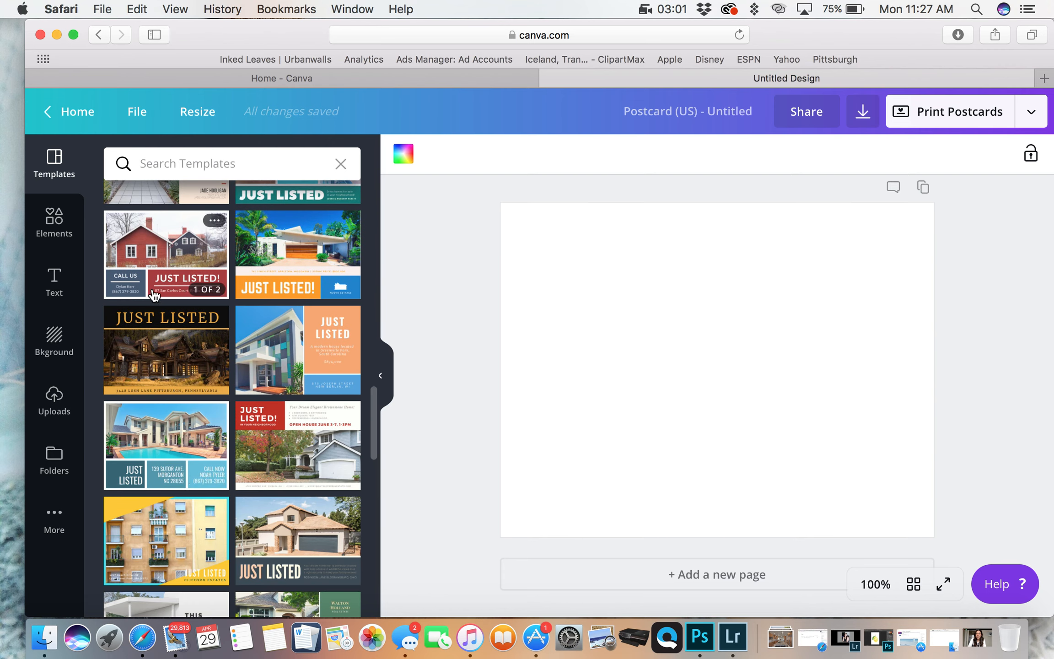
pyautogui.scroll(5, 208, 476)
pyautogui.scroll(10, 208, 476)
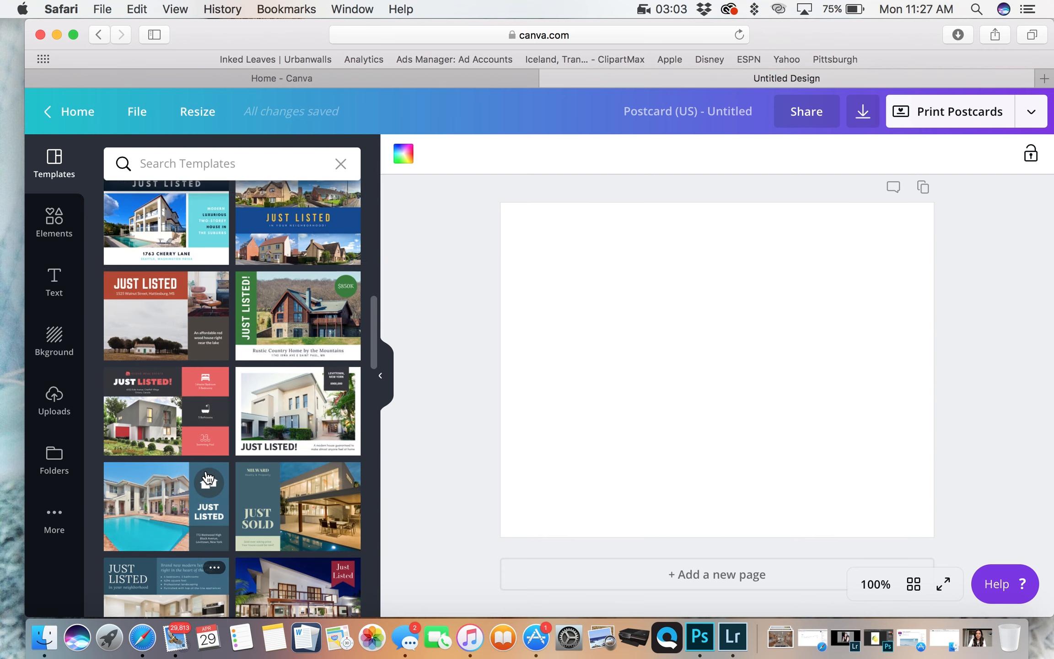
pyautogui.scroll(5, 293, 397)
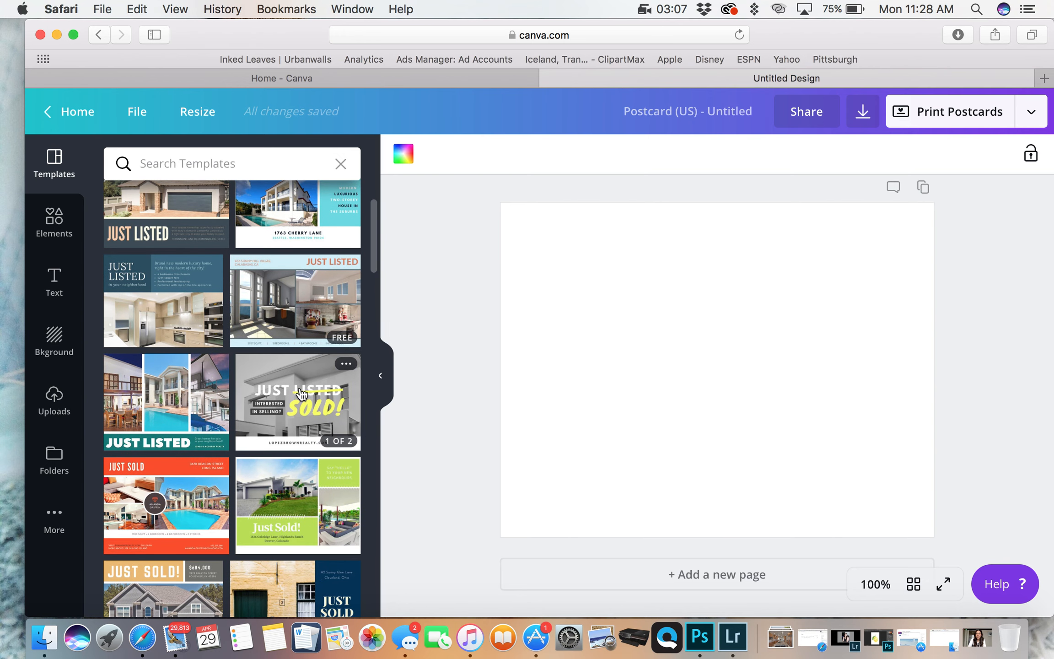
pyautogui.scroll(-5, 301, 393)
pyautogui.scroll(-3, 274, 480)
pyautogui.click(278, 293)
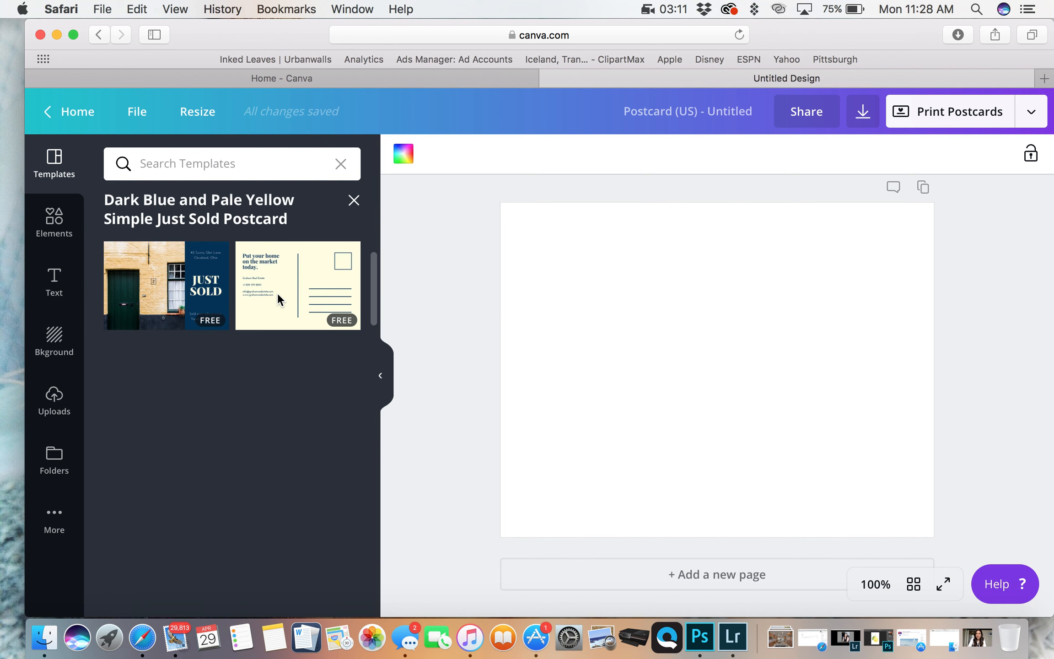
pyautogui.click(159, 291)
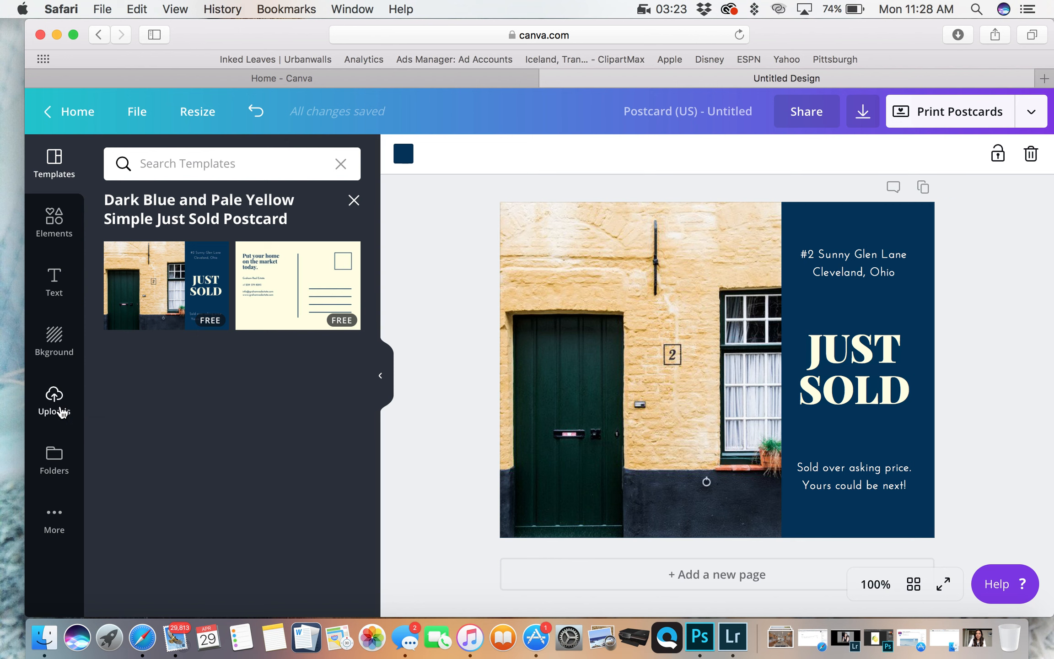
# Start uploading an image and browse to the Canva folder in the computer's home folder.
pyautogui.click(62, 412)
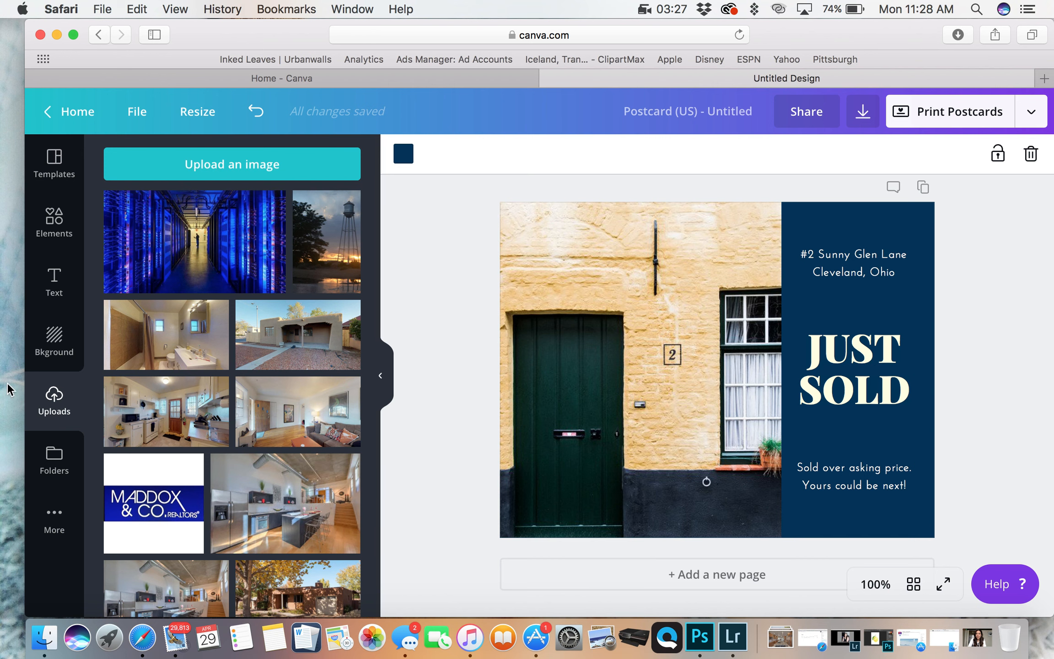
pyautogui.click(290, 164)
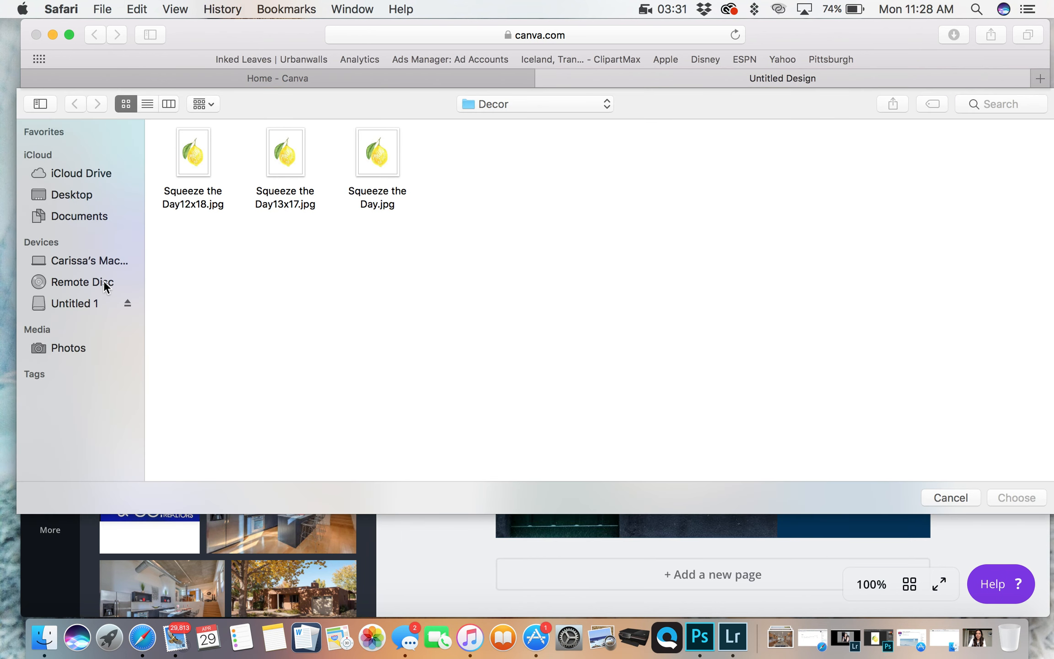
pyautogui.click(96, 260)
pyautogui.click(192, 142)
pyautogui.doubleClick(193, 141)
pyautogui.doubleClick(487, 145)
pyautogui.click(187, 161)
pyautogui.doubleClick(187, 161)
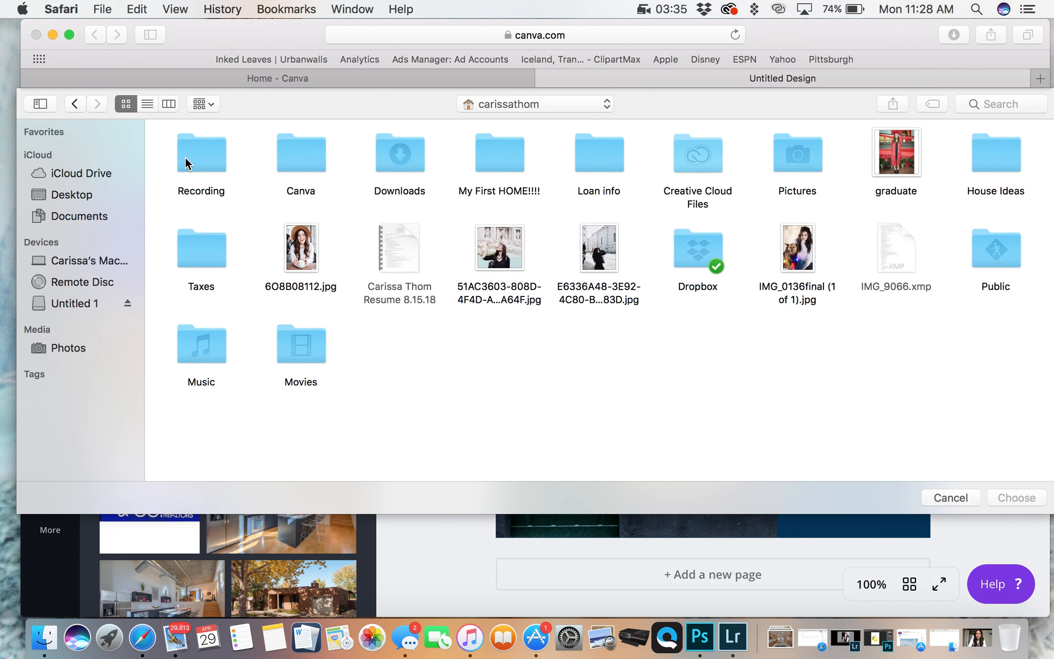
pyautogui.doubleClick(291, 143)
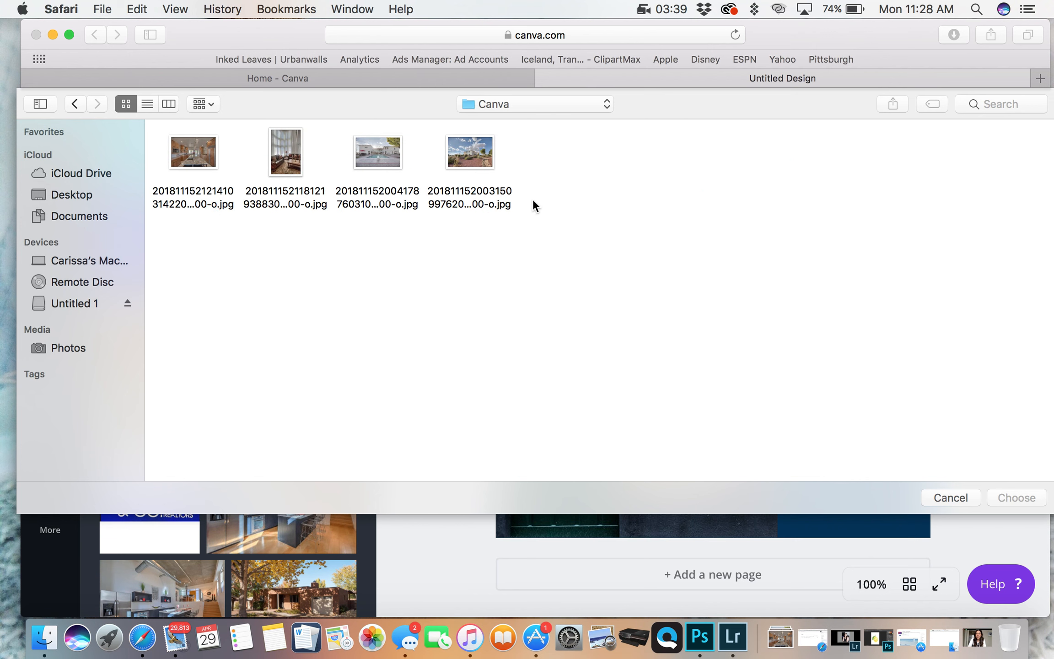
# Upload all four property photos from the Canva folder.
pyautogui.click(478, 174)
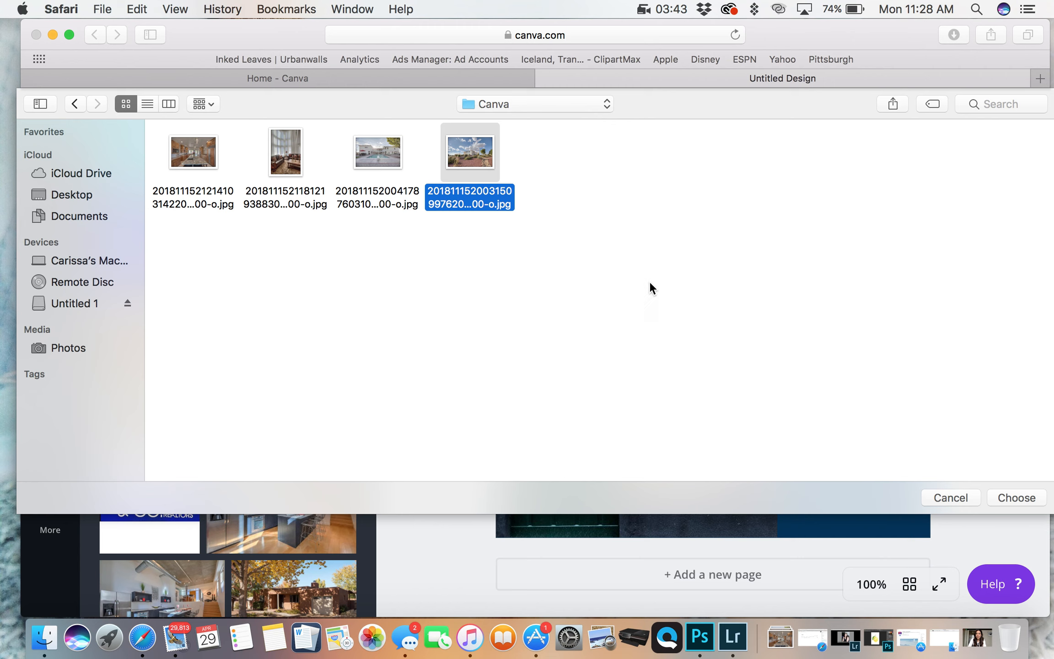
pyautogui.keyDown('super'); pyautogui.click(379, 166); pyautogui.keyUp('super')
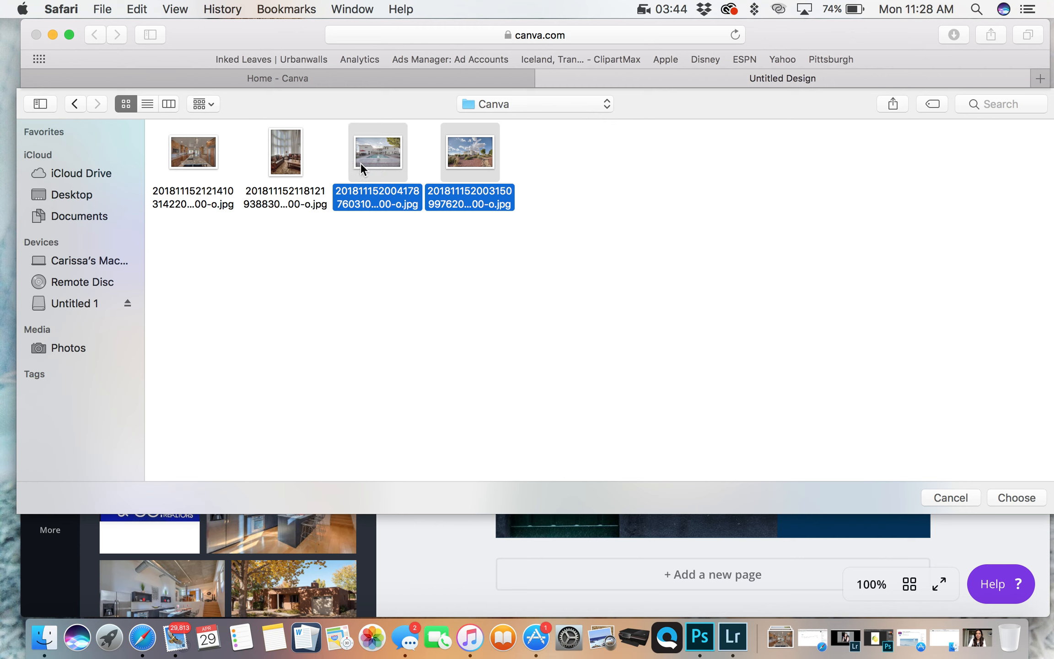
pyautogui.keyDown('super'); pyautogui.click(304, 175); pyautogui.keyUp('super')
pyautogui.keyDown('super'); pyautogui.click(243, 167); pyautogui.keyUp('super')
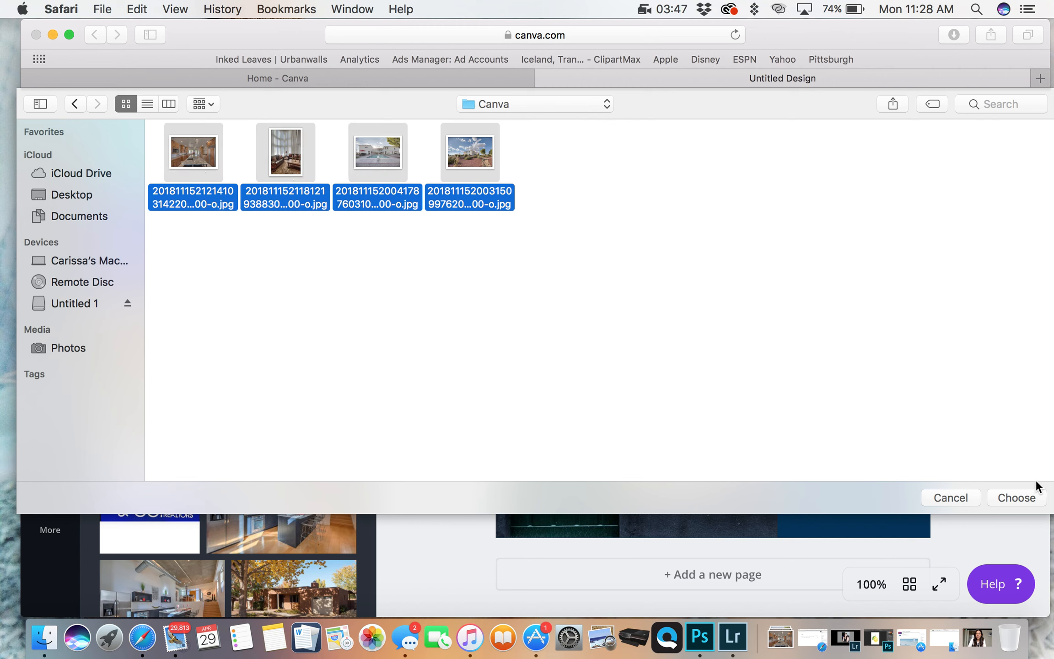
pyautogui.click(1017, 498)
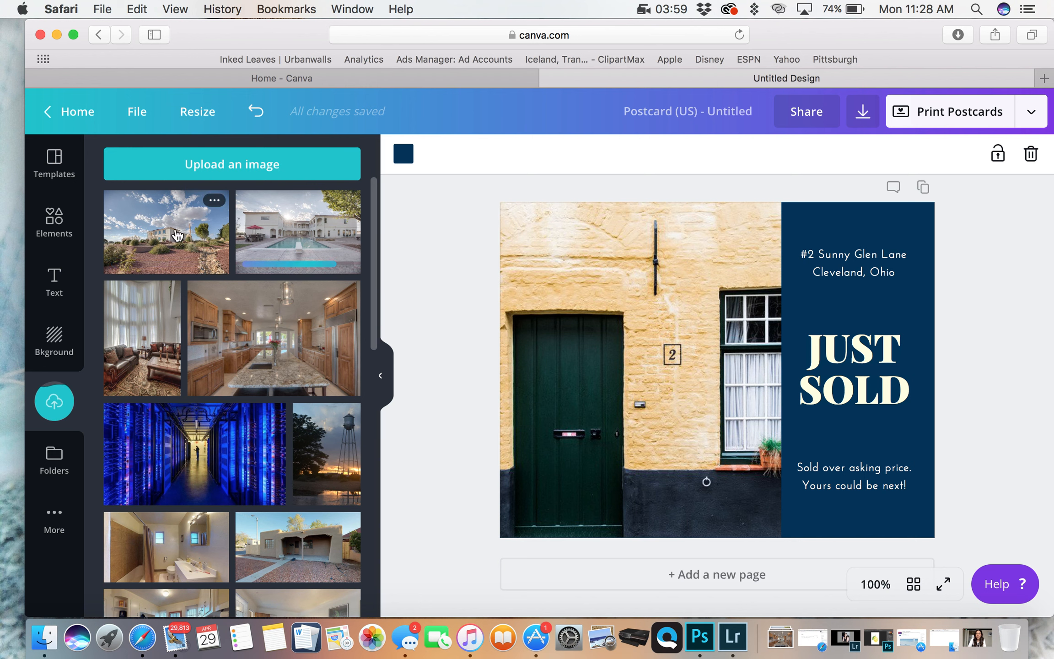
# Replace the template's front door picture on the postcard with the uploaded desert house exterior photo.
pyautogui.click(178, 235)
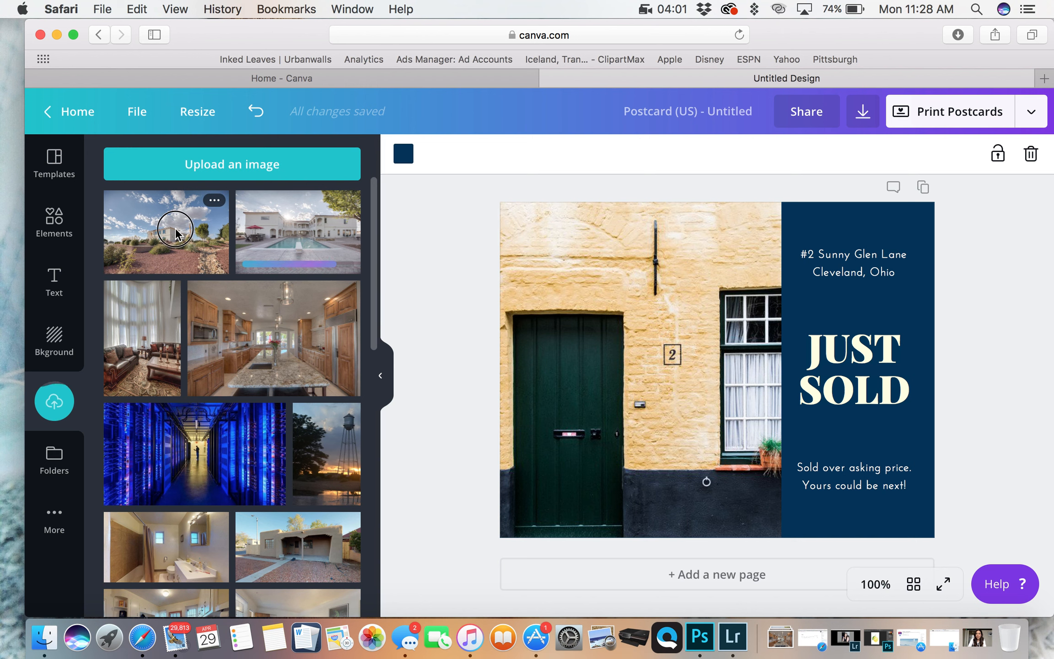
pyautogui.press('Delete')
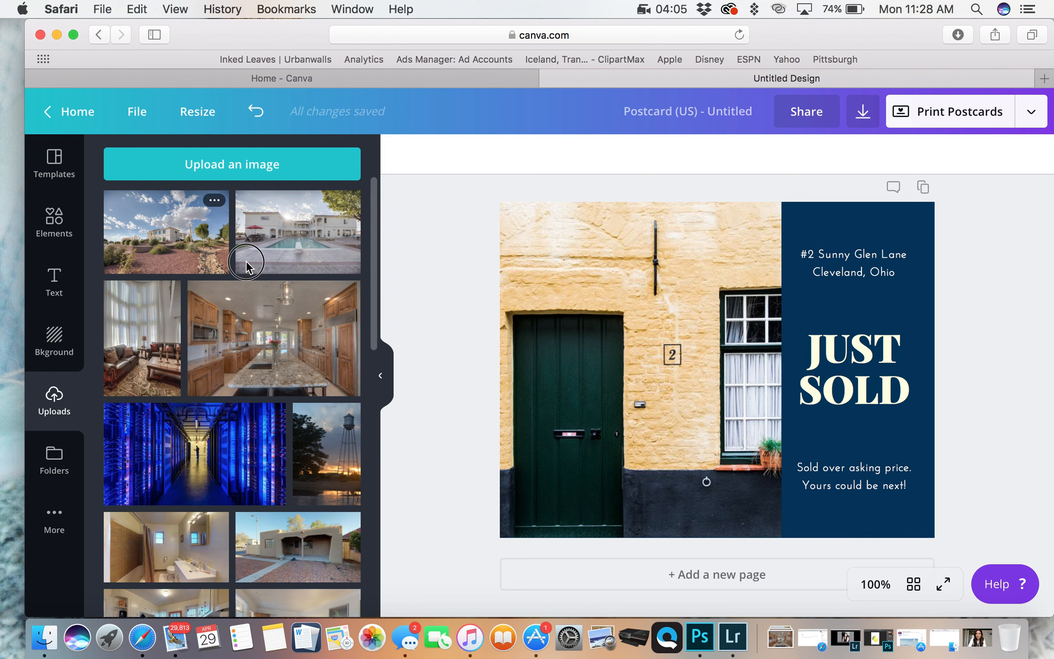
pyautogui.moveTo(220, 256); pyautogui.dragTo(594, 378)
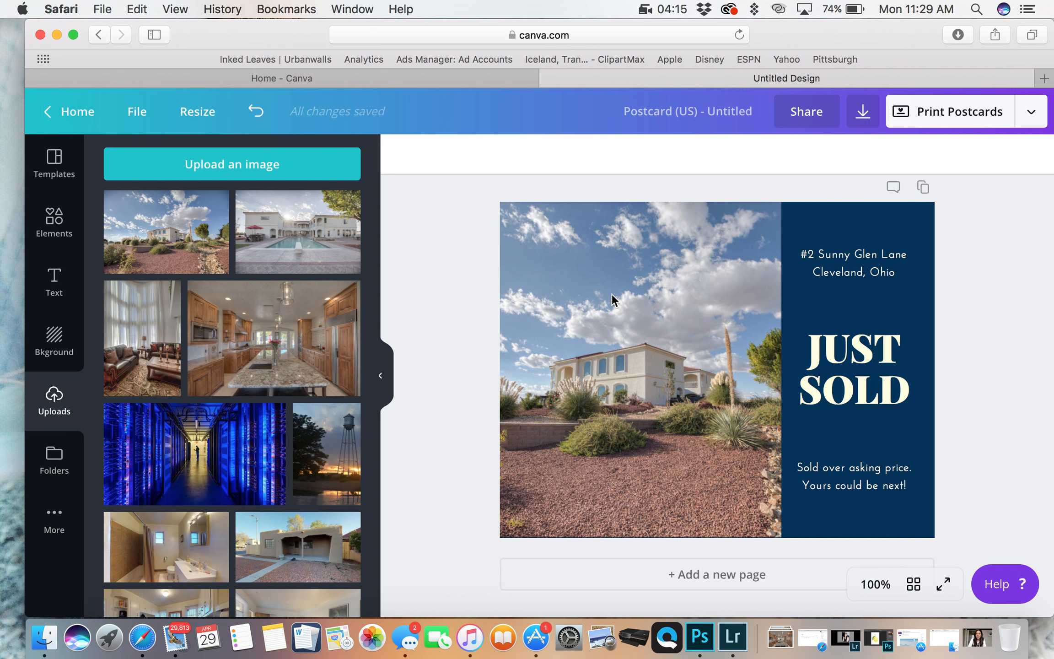
# Try to enlarge and shift the house photo's frame on the postcard, and undo both changes.
pyautogui.click(676, 369)
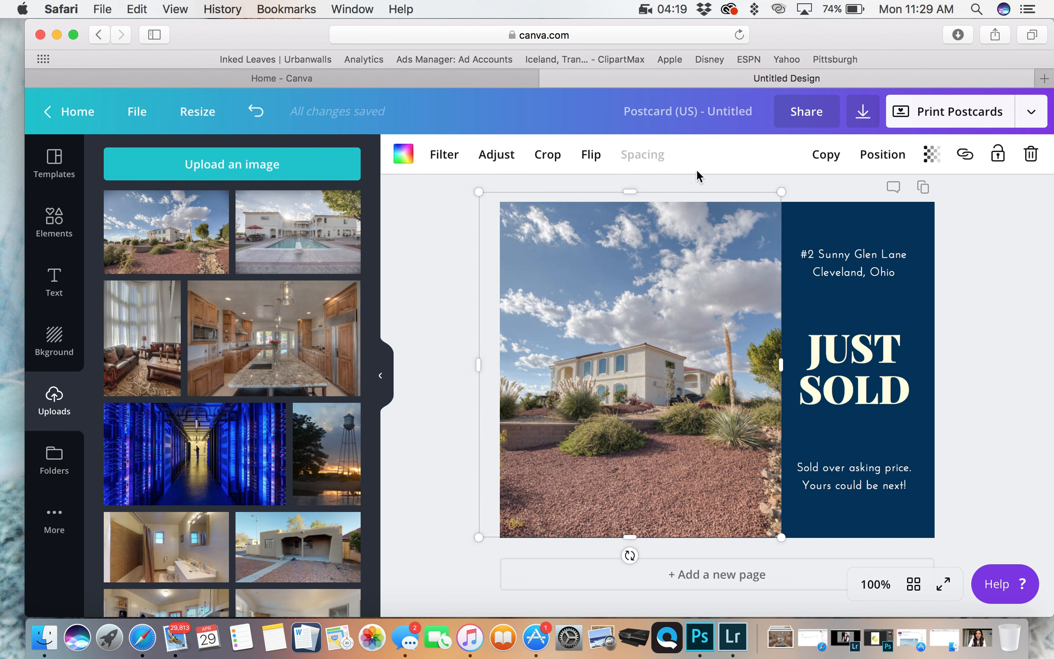
pyautogui.moveTo(479, 540); pyautogui.dragTo(419, 593)
pyautogui.moveTo(623, 391); pyautogui.dragTo(654, 392)
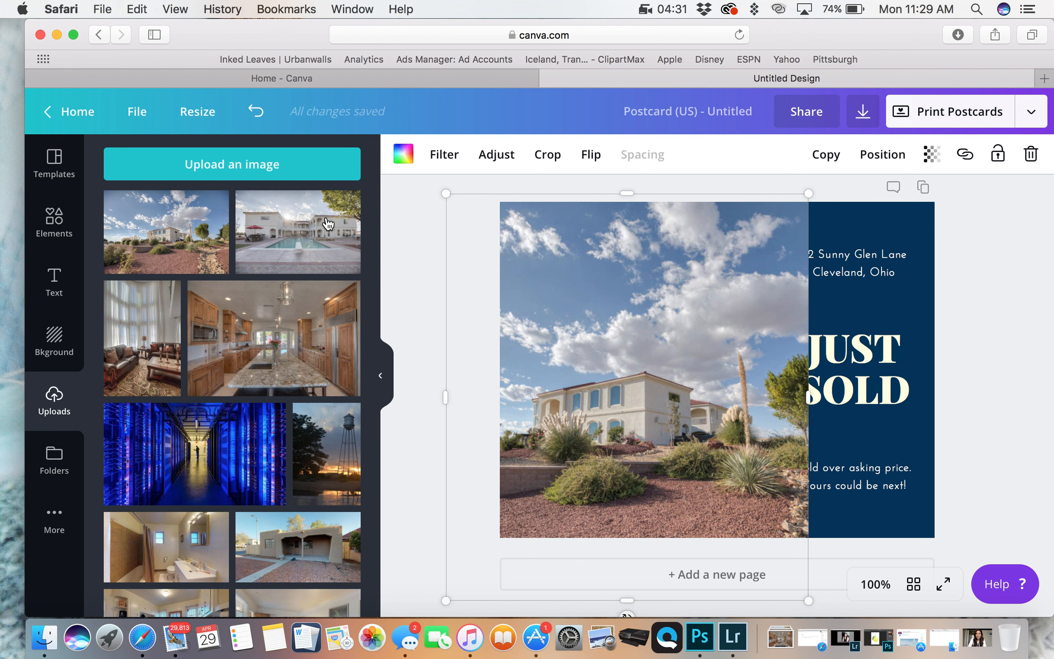
pyautogui.click(255, 110)
pyautogui.click(256, 105)
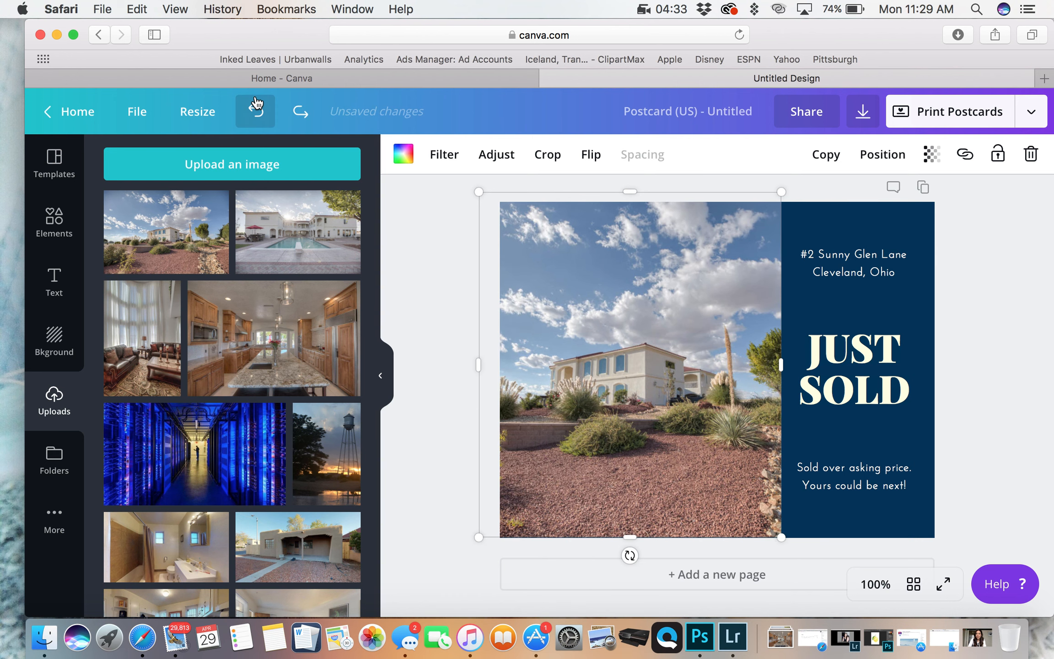
# Enlarge the house photo inside its existing frame, reposition it so the house stays in view, and apply the crop.
pyautogui.doubleClick(586, 366)
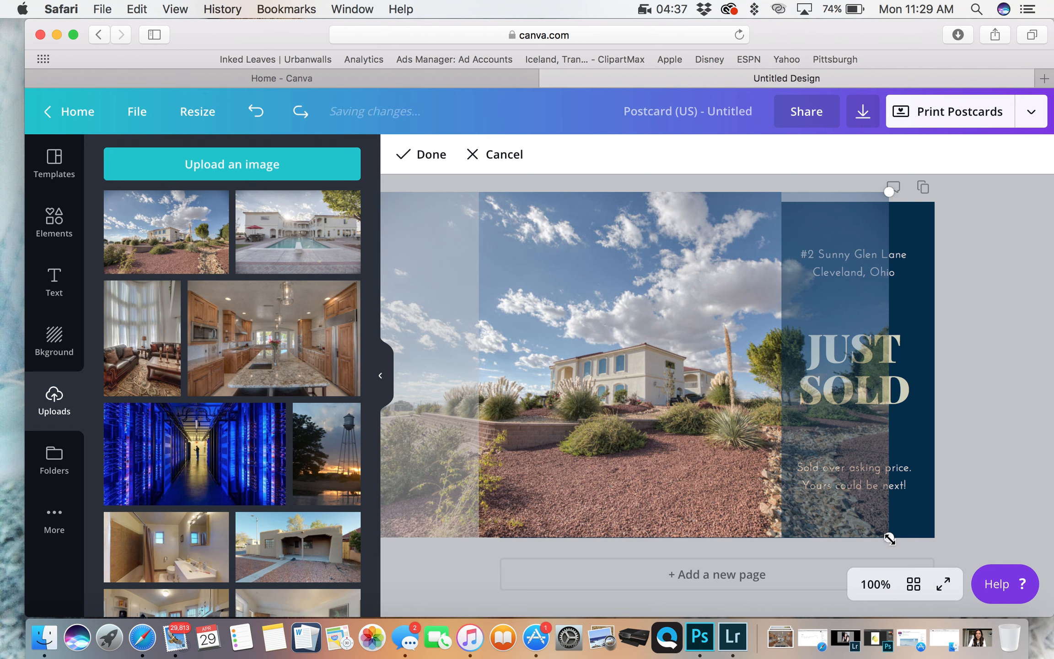
pyautogui.moveTo(889, 538); pyautogui.dragTo(963, 586)
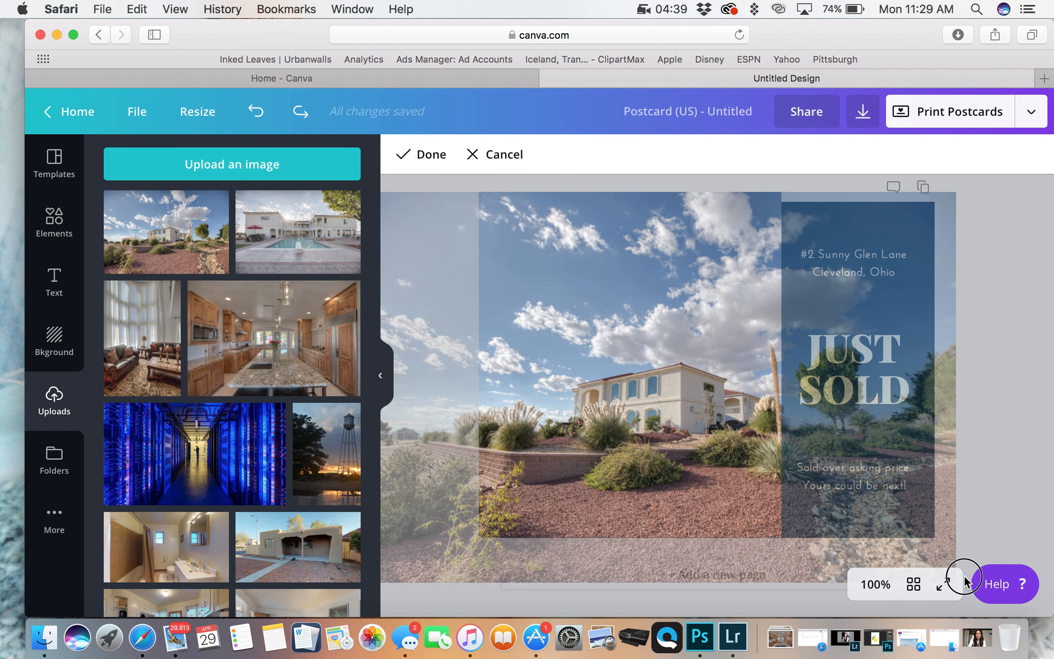
pyautogui.moveTo(692, 365)
pyautogui.mouseDown()
pyautogui.moveTo(670, 365)
pyautogui.moveTo(678, 374)
pyautogui.mouseUp()
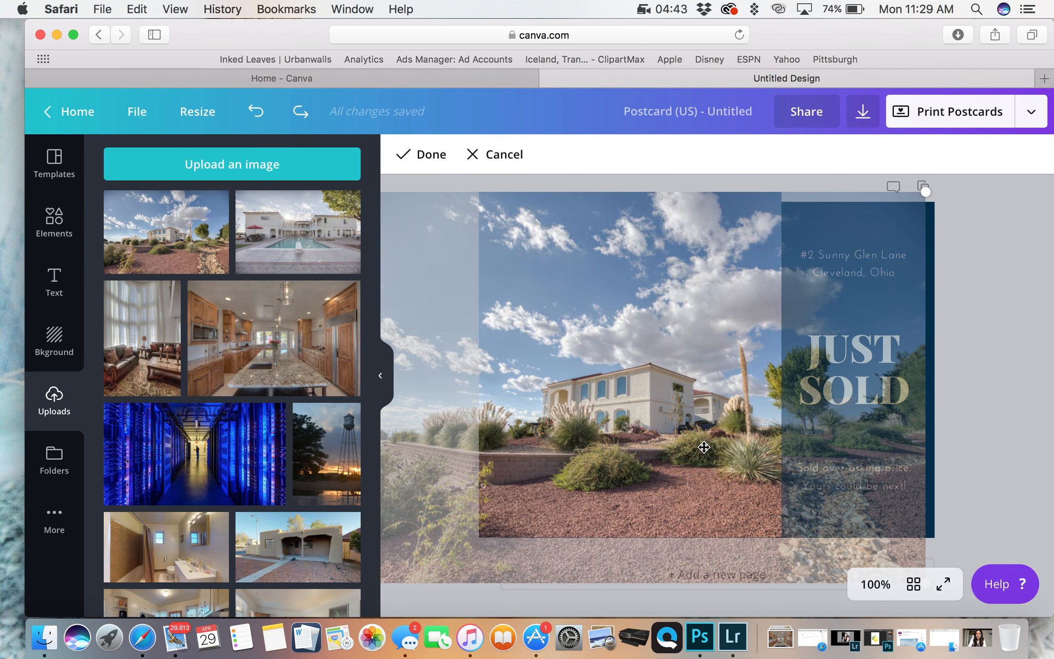
pyautogui.click(426, 156)
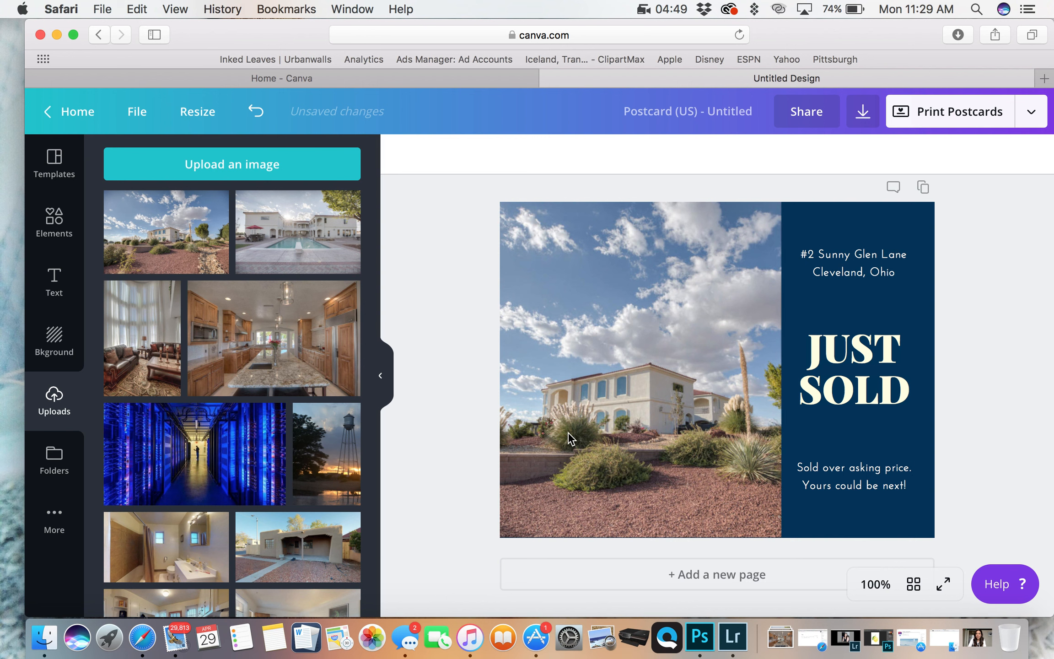
# Recolour the postcard's dark blue panel with the bright red from the Keller Williams brand palette, and look over the remaining palettes.
pyautogui.click(871, 321)
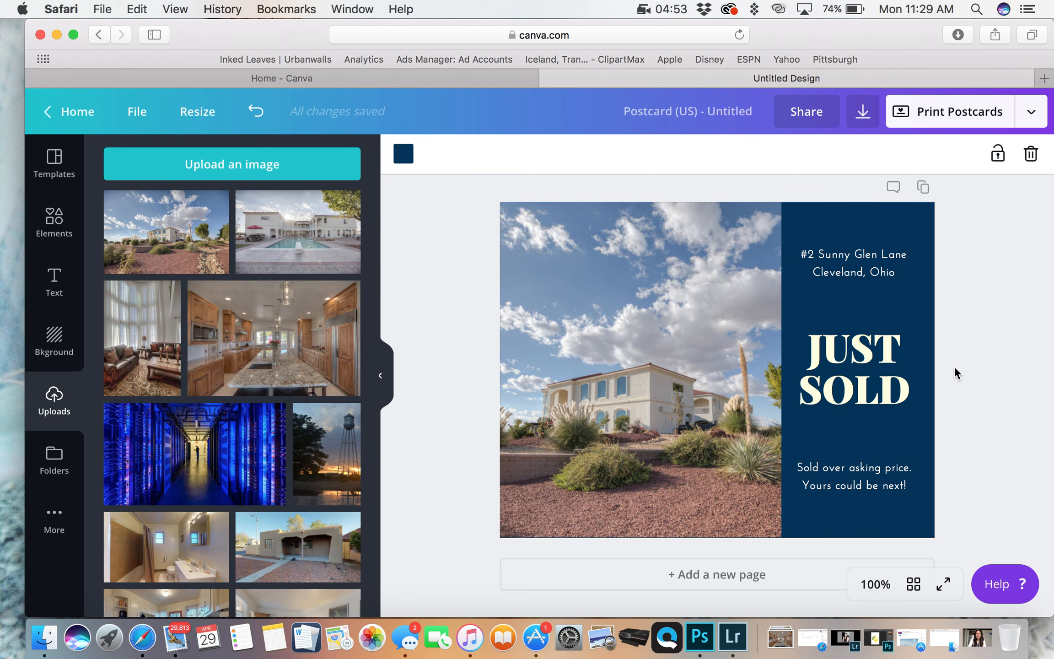
pyautogui.click(403, 158)
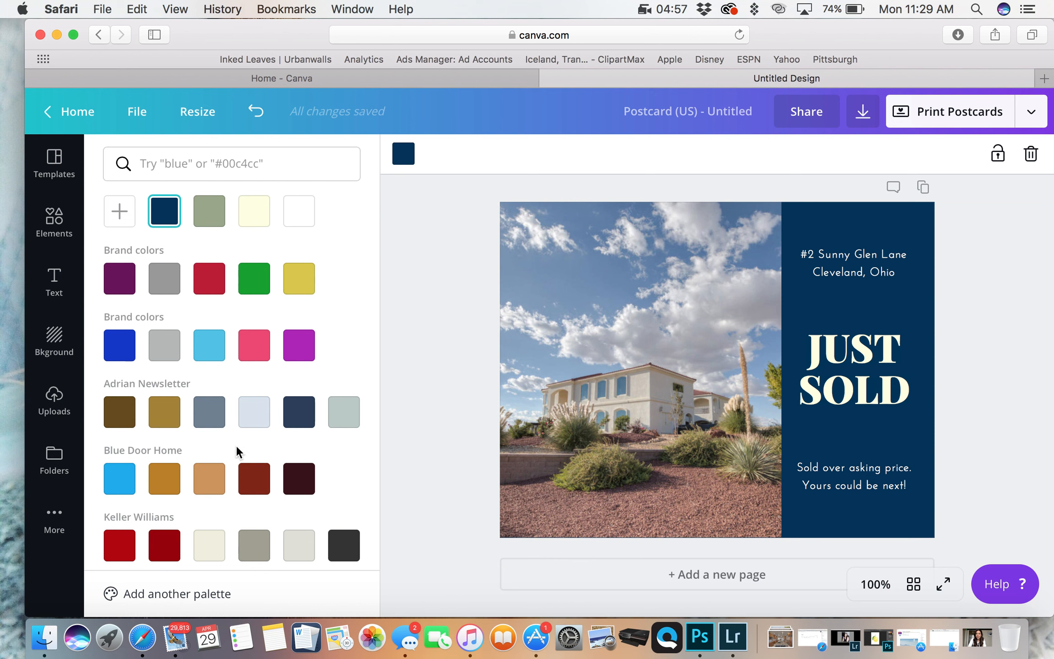
pyautogui.scroll(-2, 236, 452)
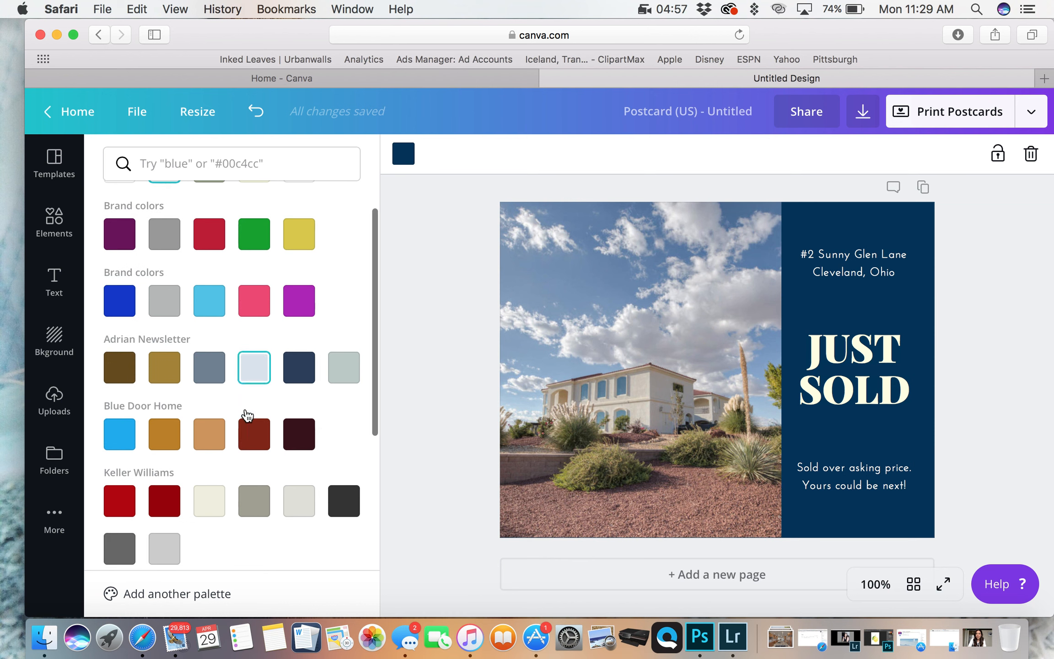
pyautogui.click(120, 515)
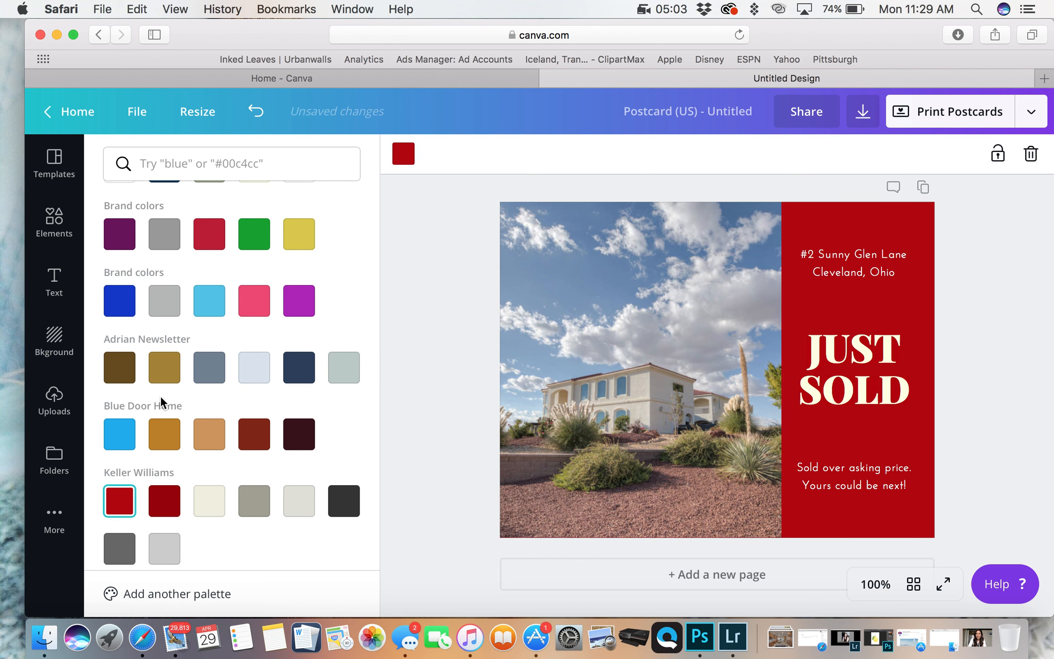
pyautogui.scroll(-5, 164, 403)
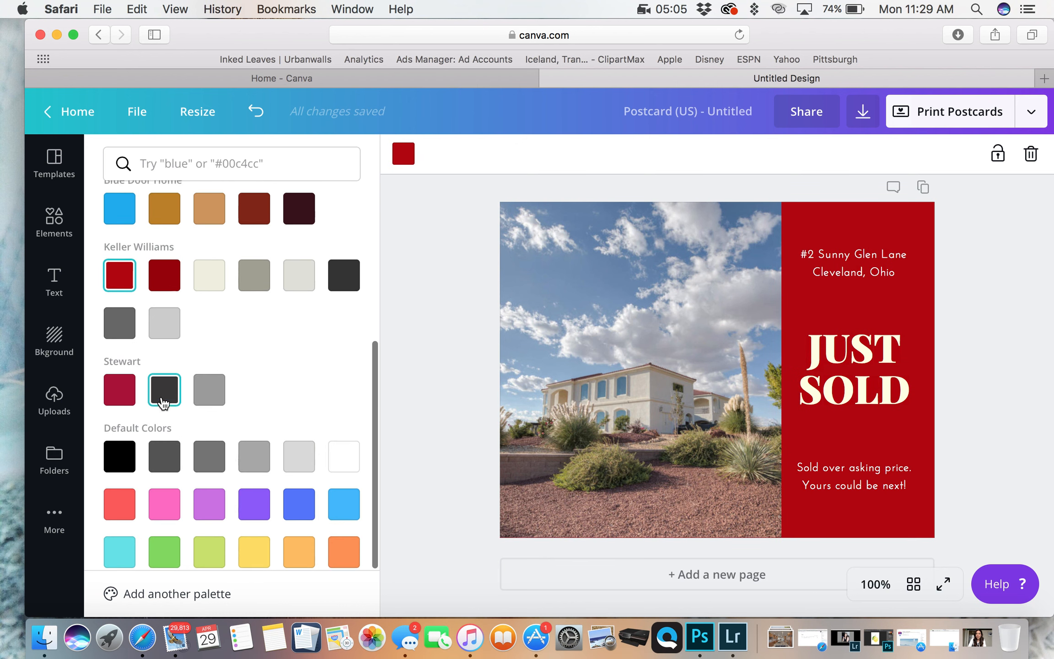
pyautogui.scroll(6, 163, 403)
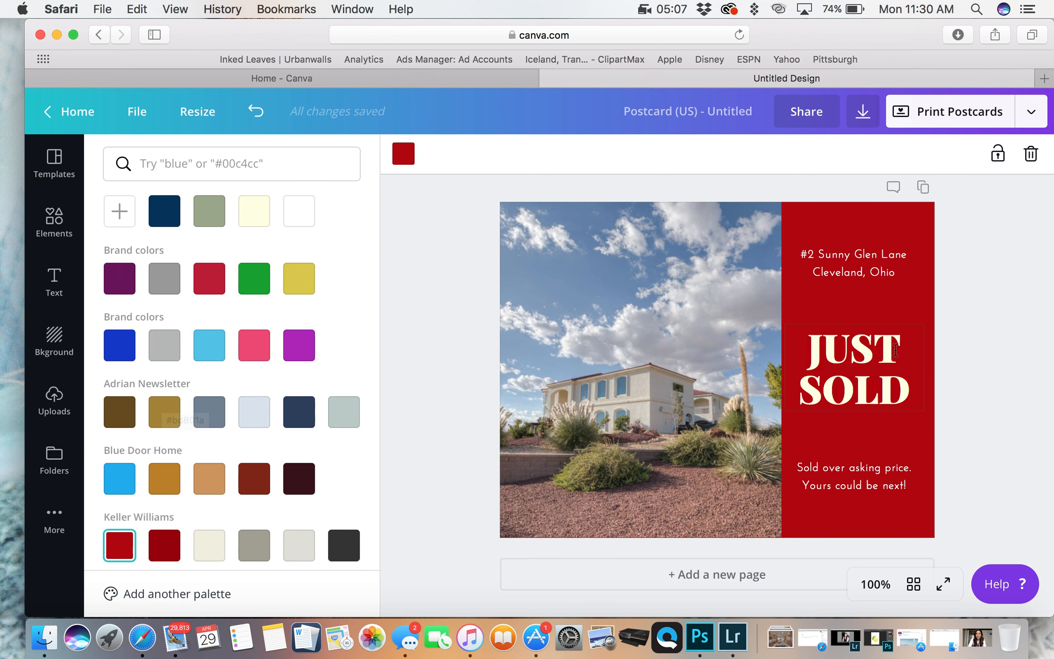
# Change the JUST SOLD heading's text colour to white and nudge the heading slightly lower on the red panel.
pyautogui.click(864, 361)
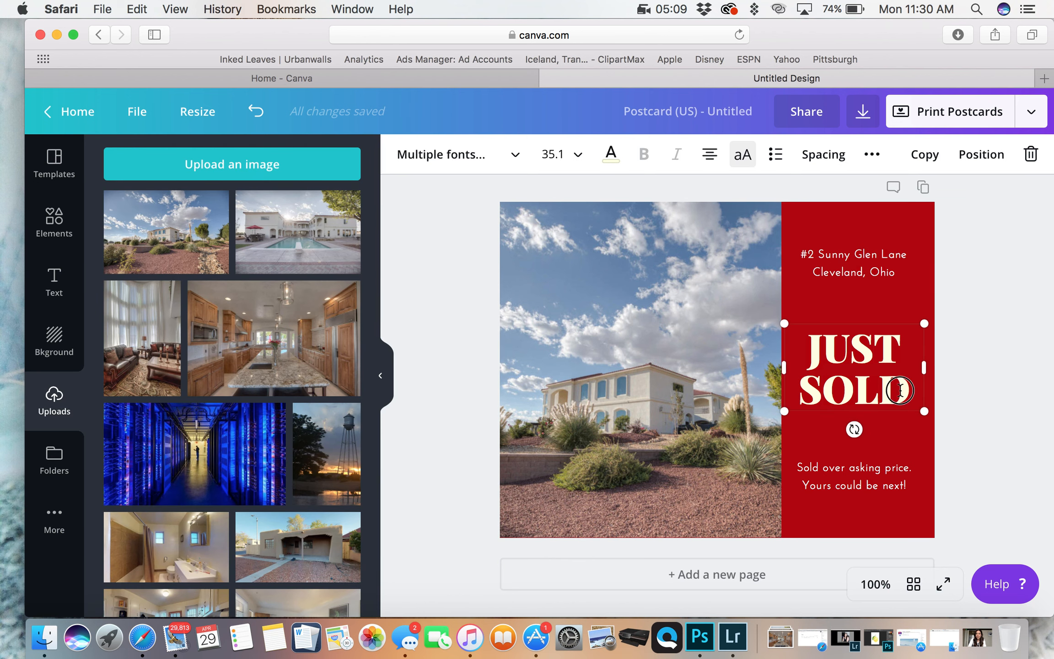
pyautogui.doubleClick(900, 390)
pyautogui.click(917, 389)
pyautogui.press('super+a')
pyautogui.click(610, 154)
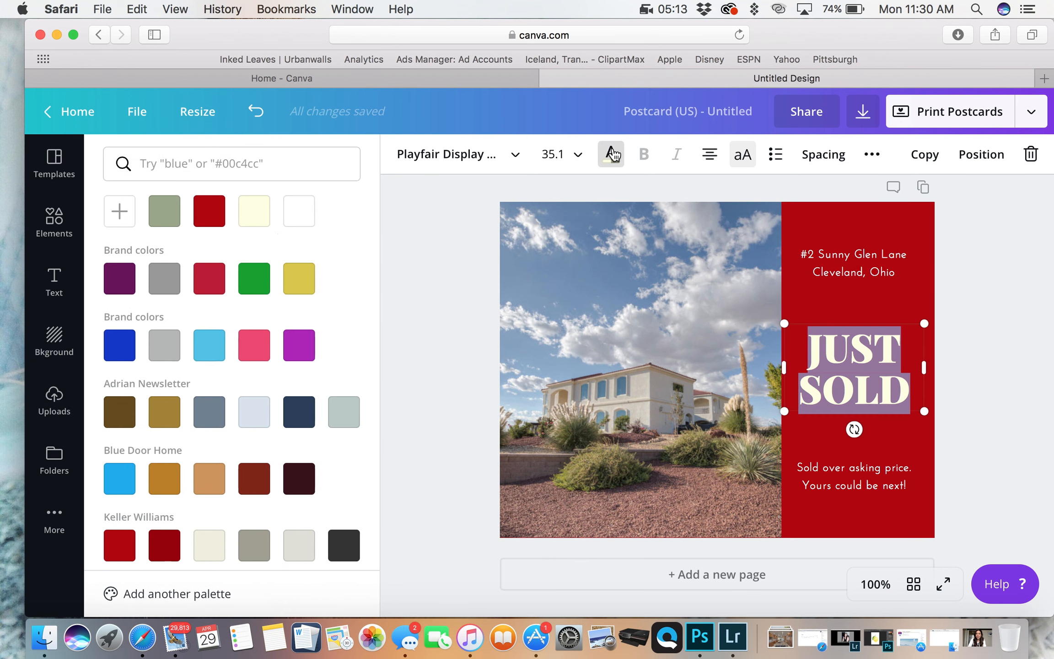
pyautogui.click(300, 222)
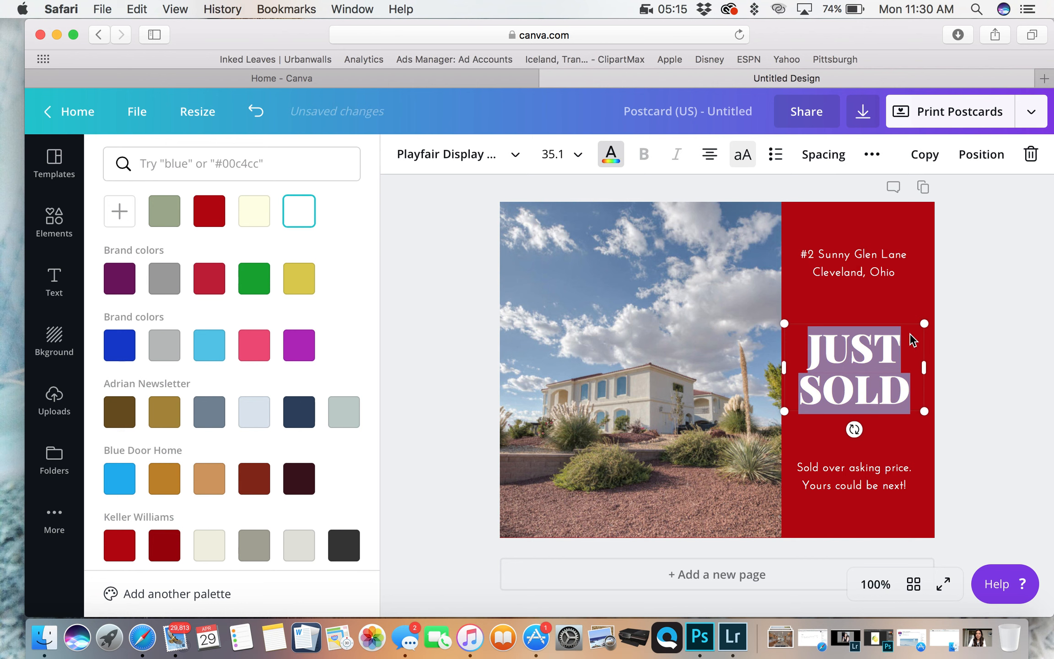
pyautogui.click(960, 318)
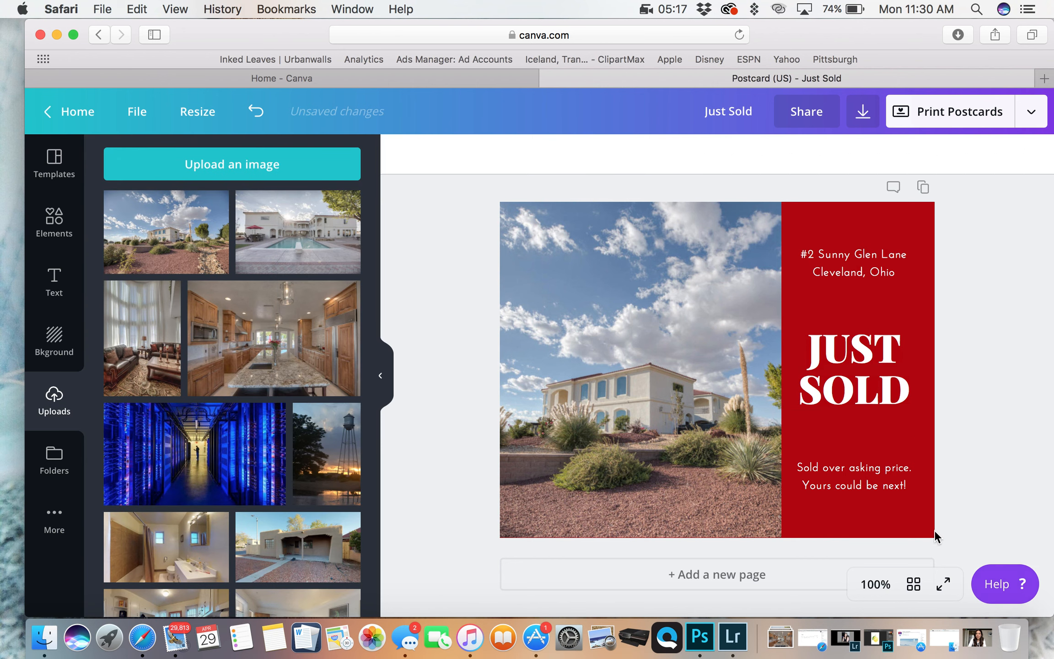
pyautogui.click(876, 337)
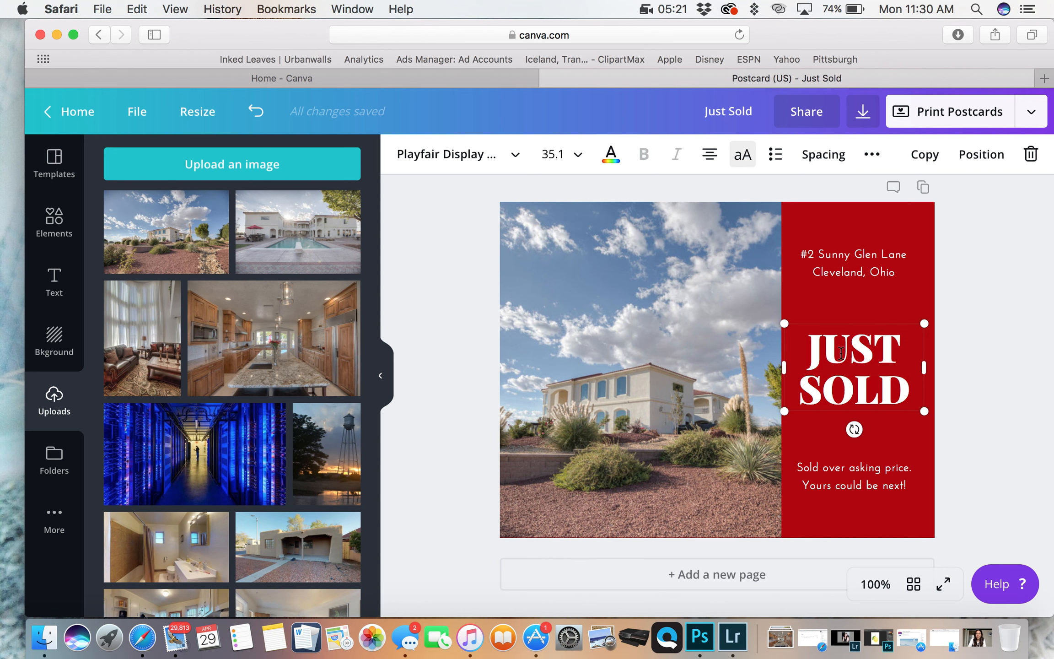
pyautogui.moveTo(887, 321)
pyautogui.mouseDown()
pyautogui.moveTo(889, 288)
pyautogui.moveTo(888, 323)
pyautogui.mouseUp()
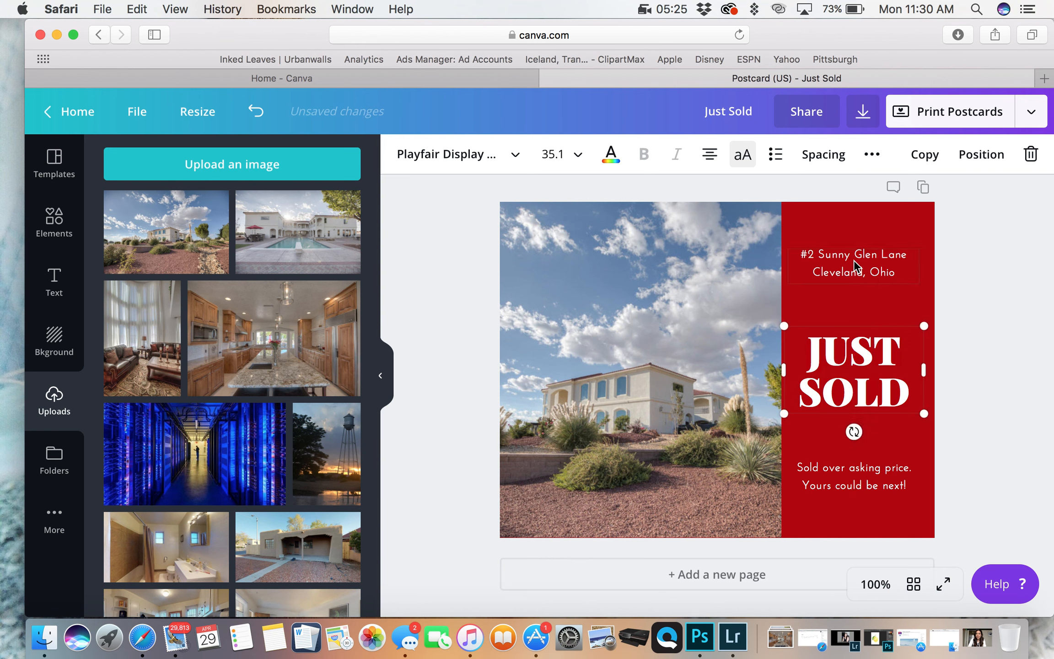
# Replace the placeholder address above the JUST SOLD heading with the sold property's street address.
pyautogui.click(853, 262)
pyautogui.moveTo(894, 271); pyautogui.dragTo(822, 248)
pyautogui.press('BackSpace')
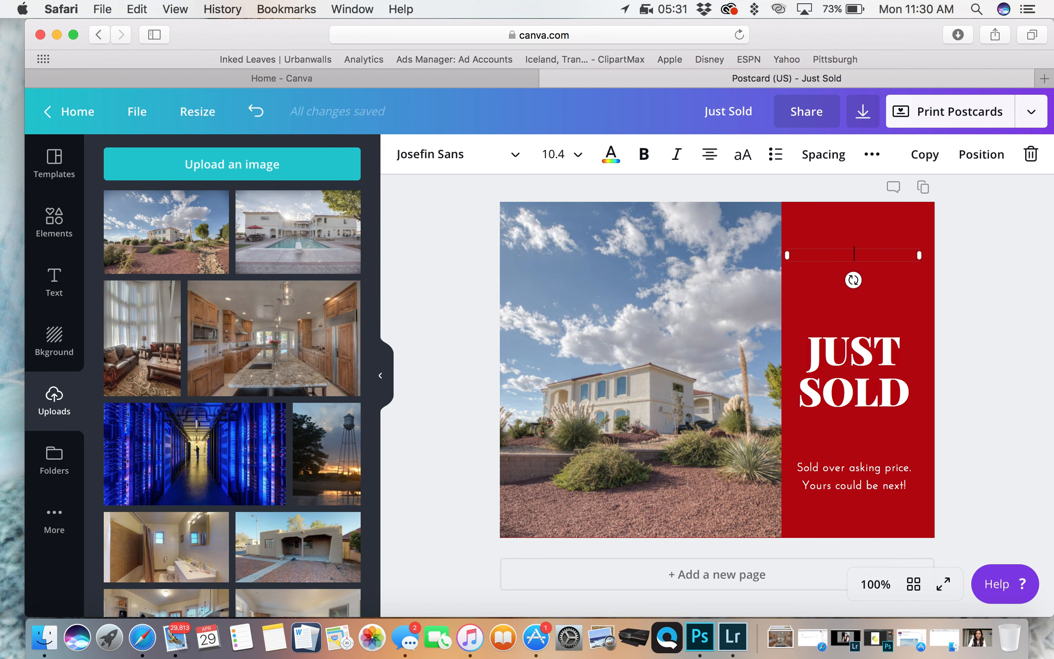
pyautogui.write('123')
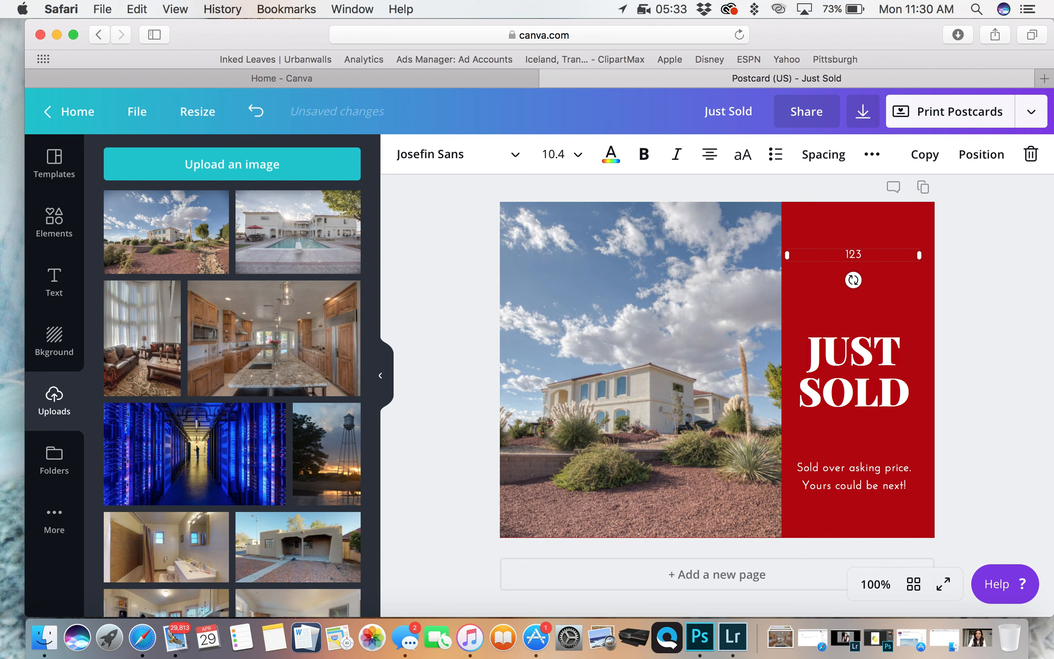
pyautogui.write(' Easy St')
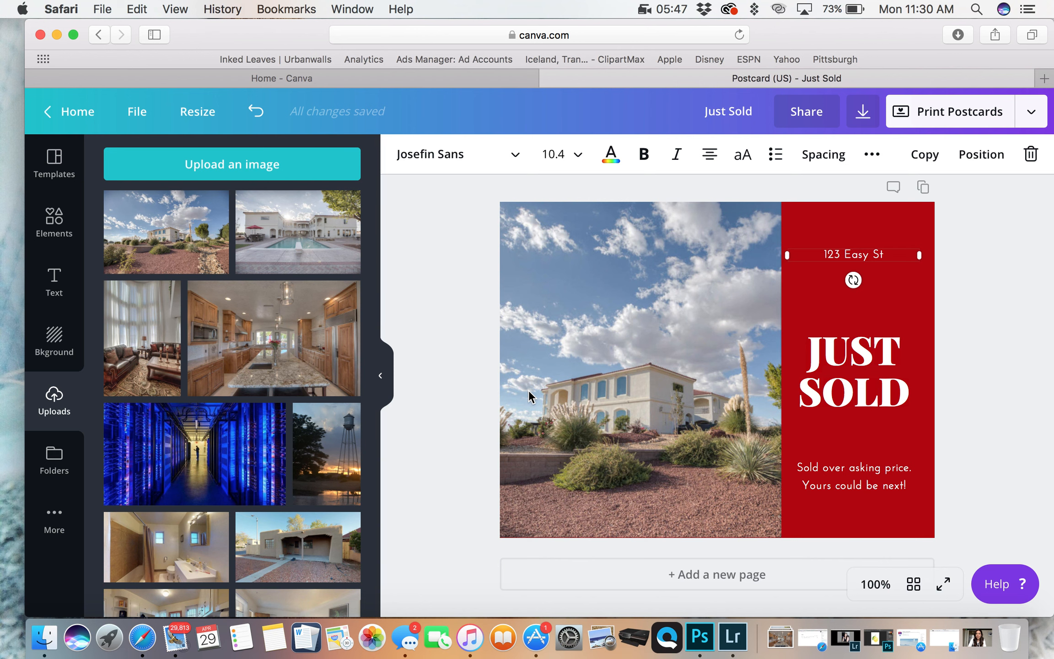
# Add a square shape, flatten it into a wide banner, and place it over the sky from the photo's left edge.
pyautogui.click(48, 229)
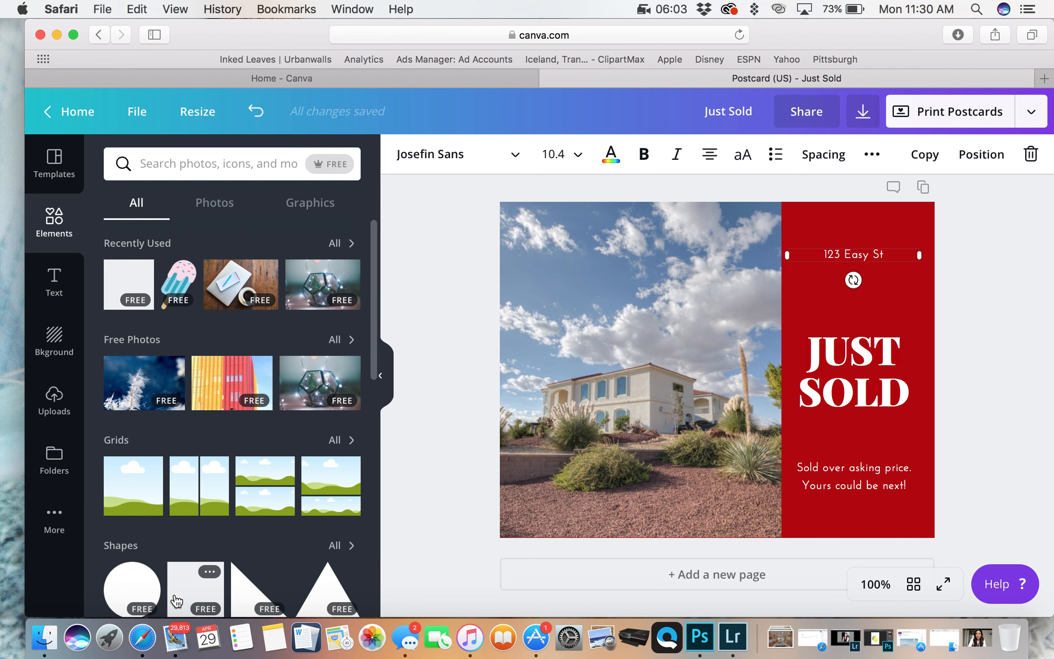
pyautogui.scroll(-3, 176, 600)
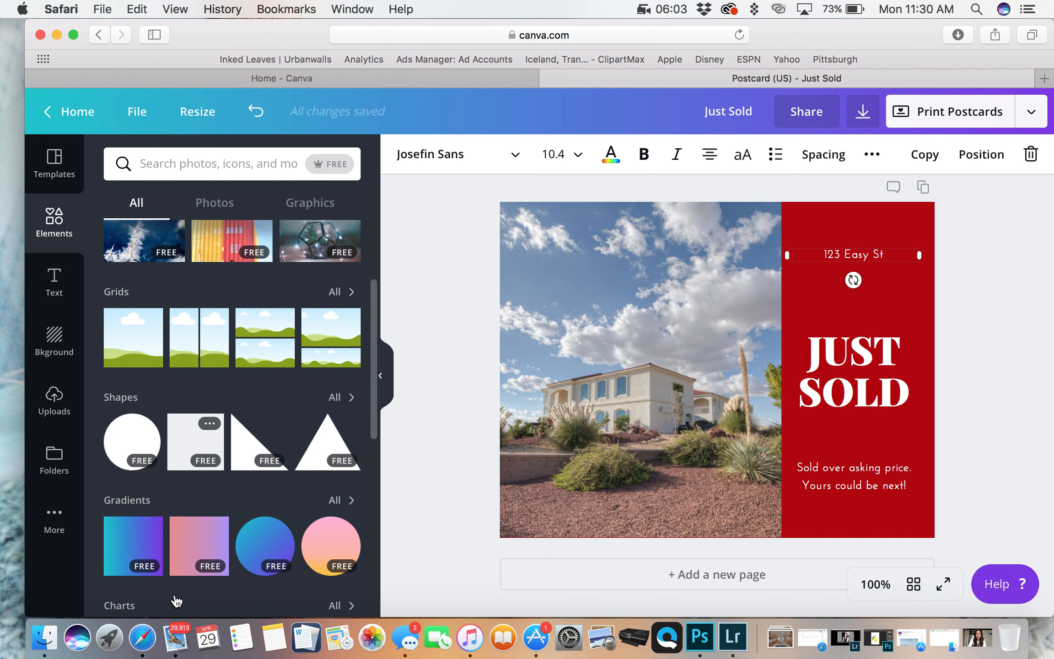
pyautogui.click(192, 451)
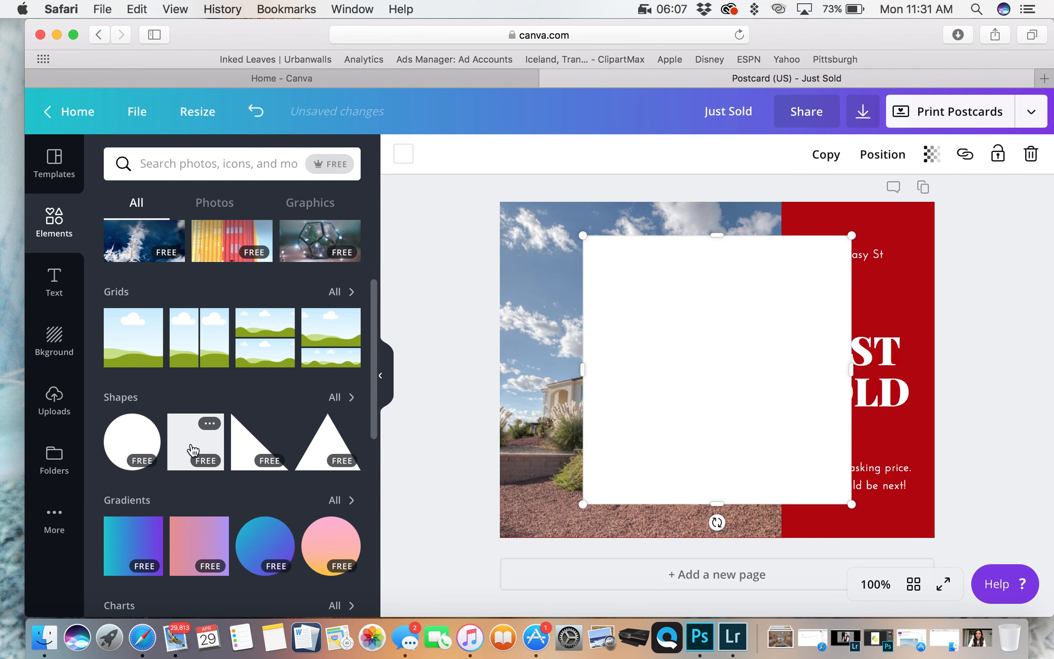
pyautogui.moveTo(720, 506); pyautogui.dragTo(617, 280)
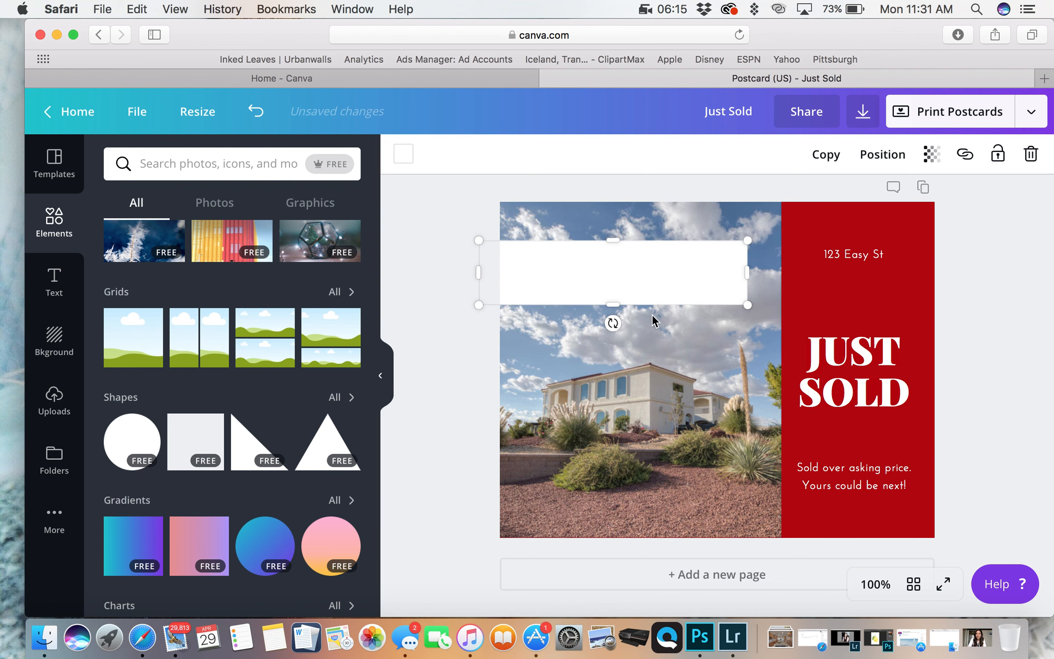
# Recolour the banner with the postcard's red and set its transparency to 64.
pyautogui.click(402, 155)
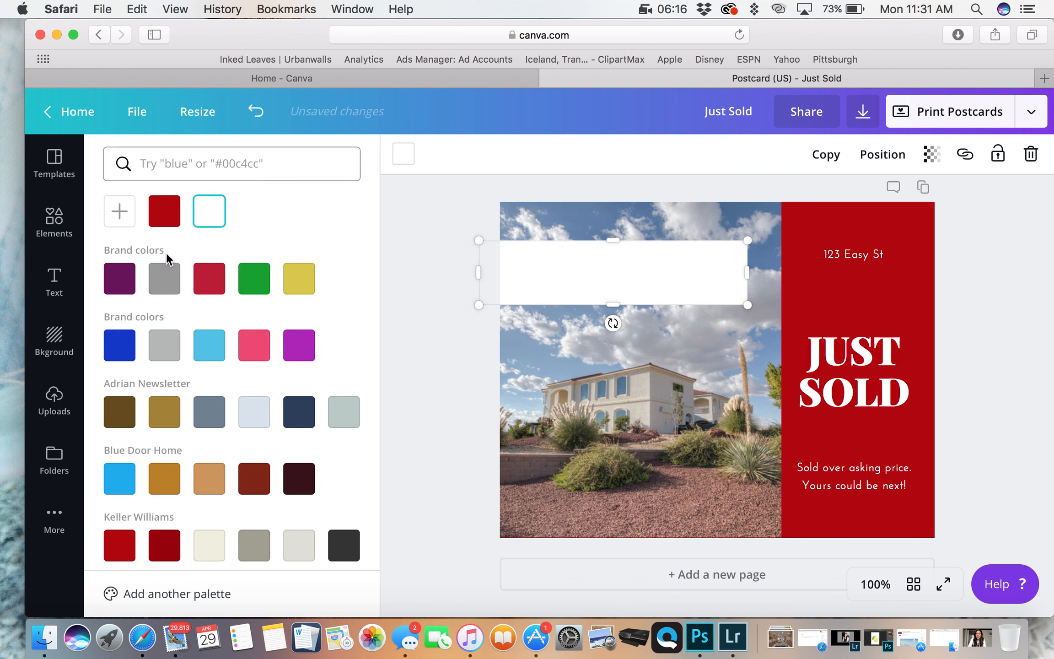
pyautogui.click(152, 201)
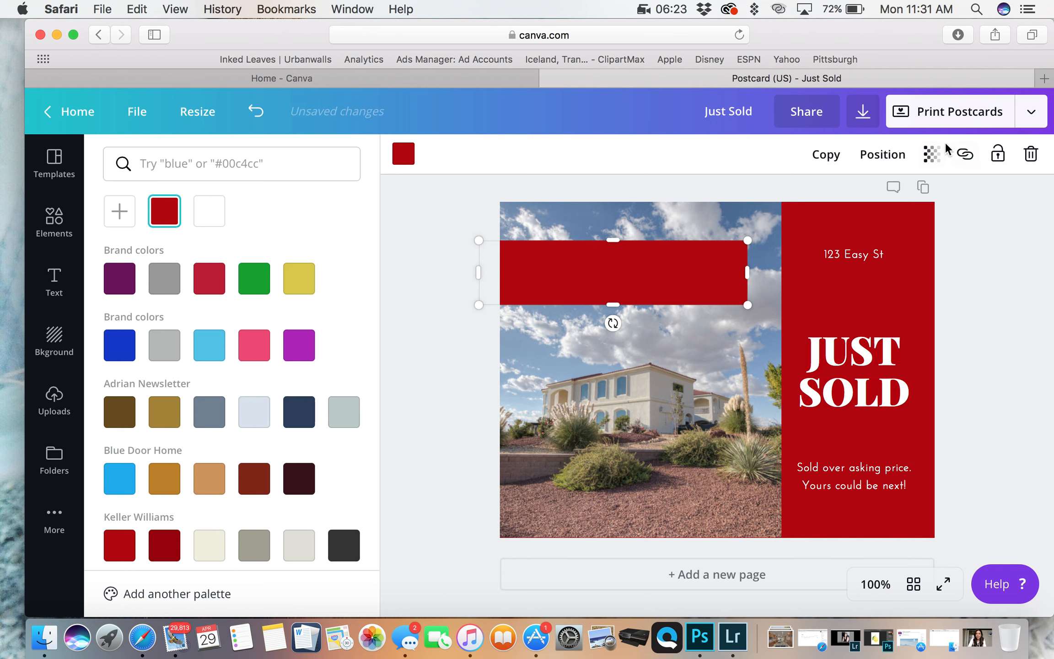
pyautogui.click(939, 160)
pyautogui.click(888, 200)
pyautogui.moveTo(888, 206); pyautogui.dragTo(854, 210)
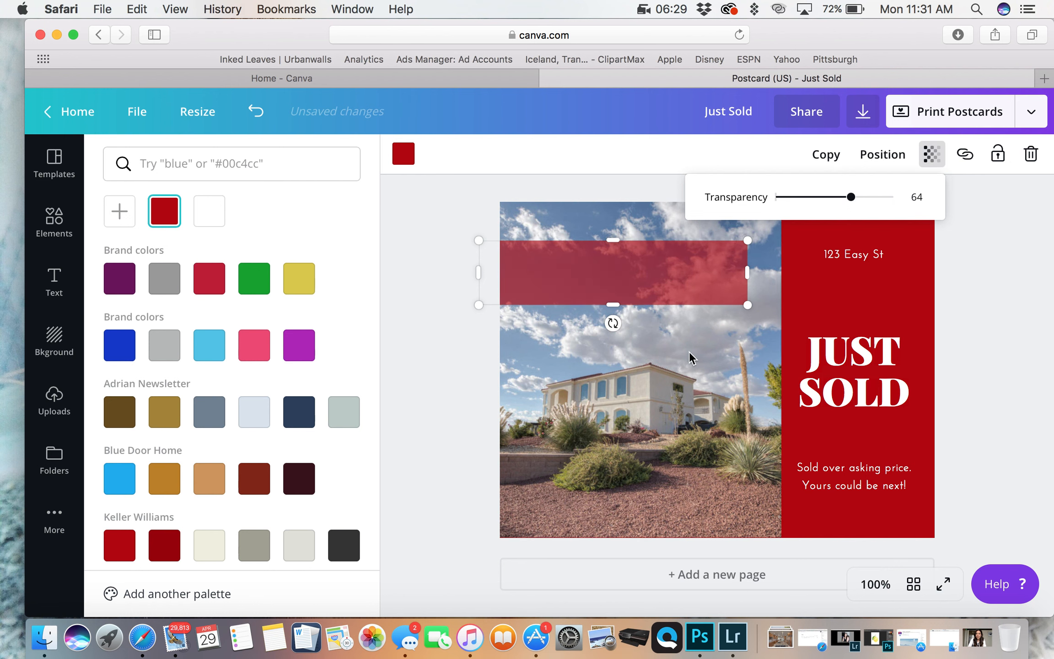
pyautogui.click(1032, 287)
pyautogui.click(478, 357)
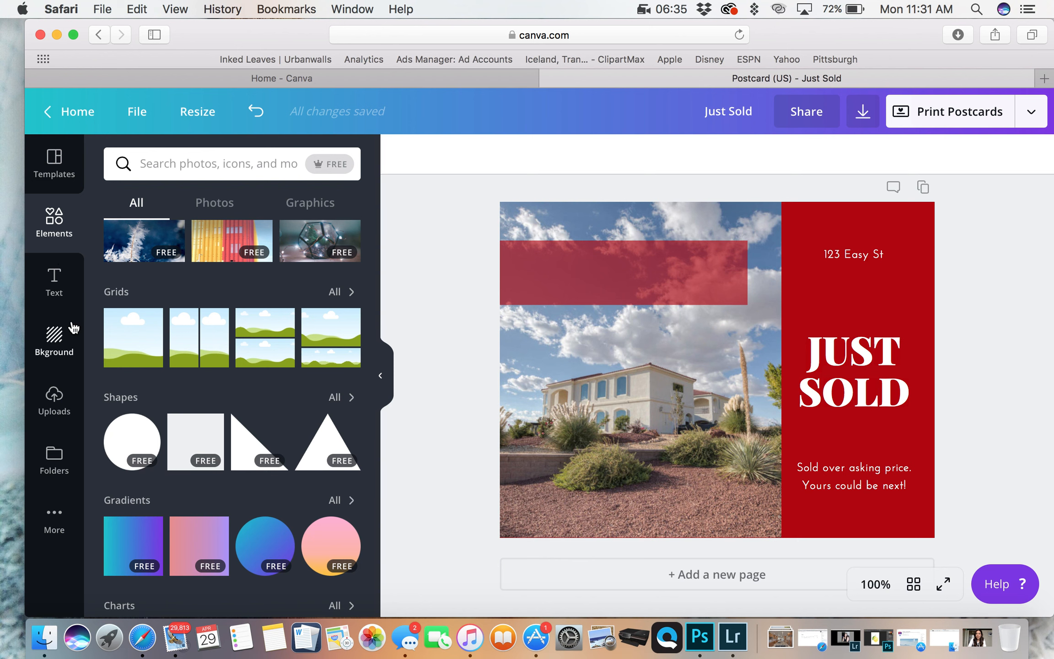
# Add a body text box reading "Beautiful Home" and move it onto the translucent red banner.
pyautogui.click(54, 279)
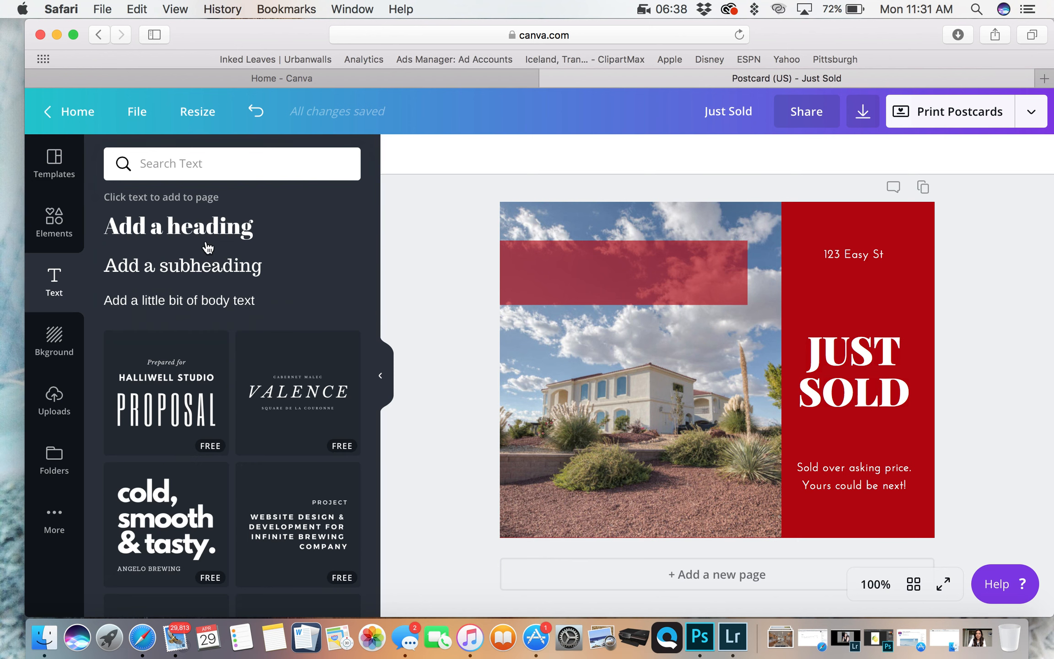
pyautogui.click(216, 301)
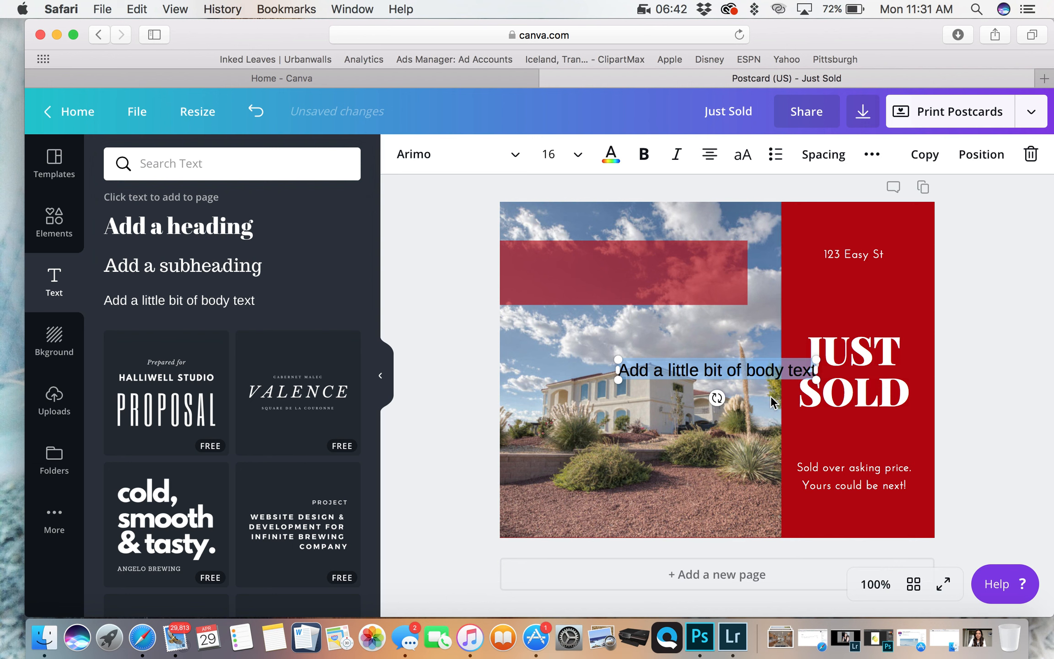
pyautogui.press('BackSpace')
pyautogui.write('Beaut')
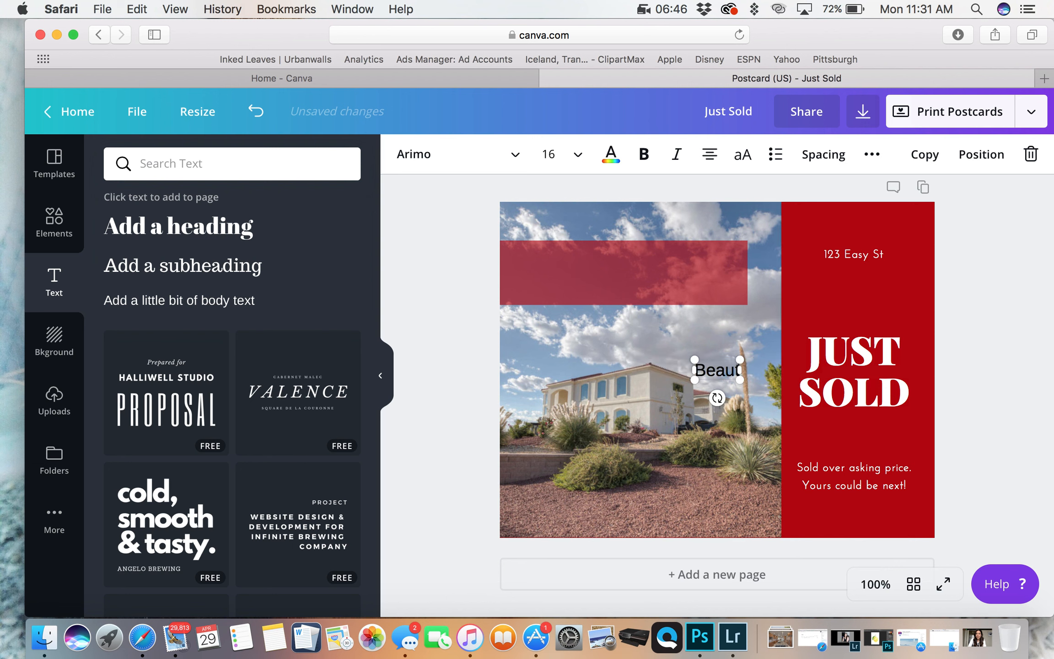
pyautogui.press('BackSpace')
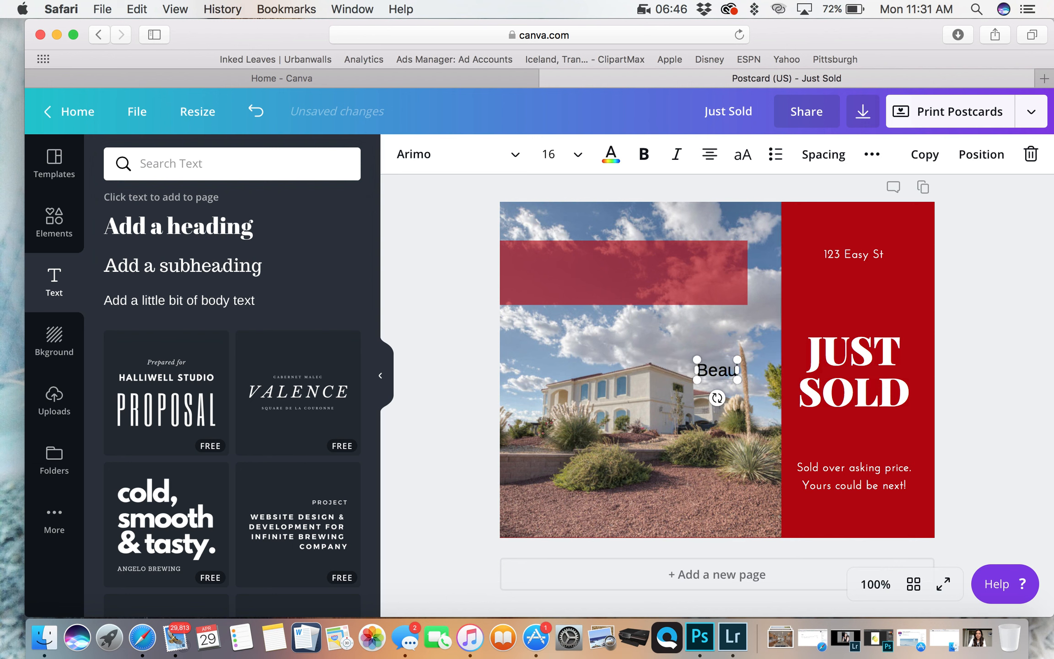
pyautogui.write('utiful Home')
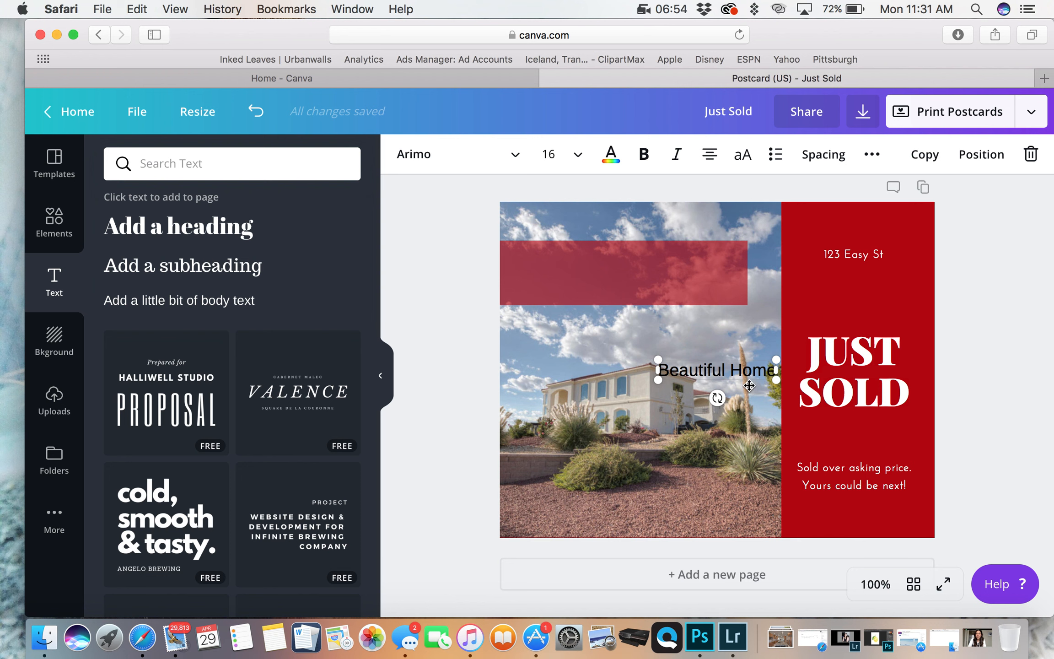
pyautogui.moveTo(694, 355); pyautogui.dragTo(563, 258)
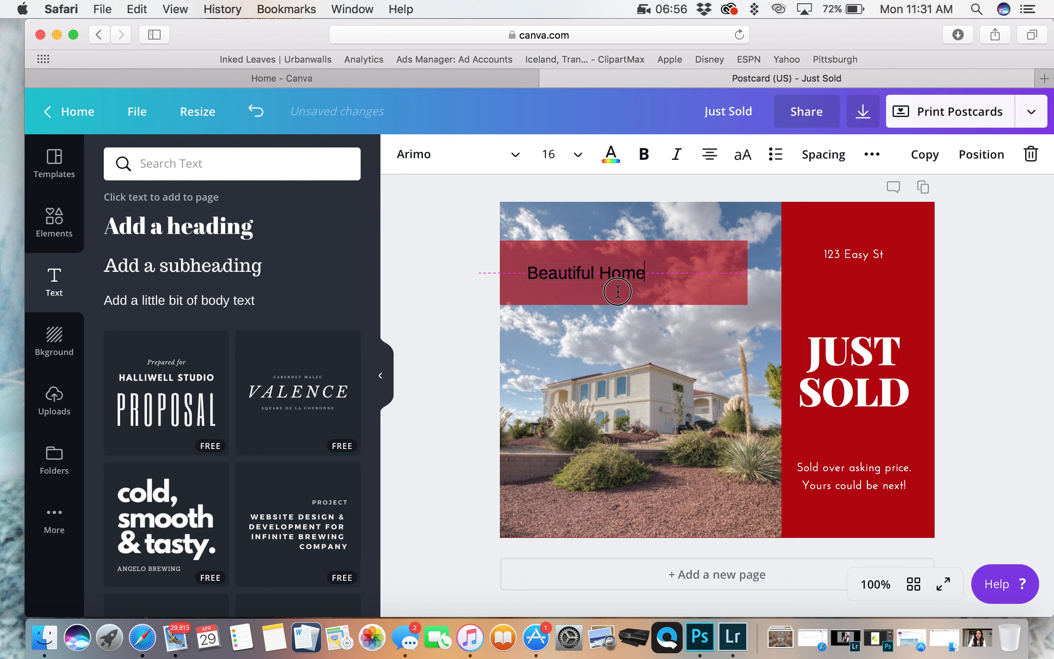
# Change the "Beautiful Home" text to white and set its font to Amatic SC.
pyautogui.doubleClick(631, 279)
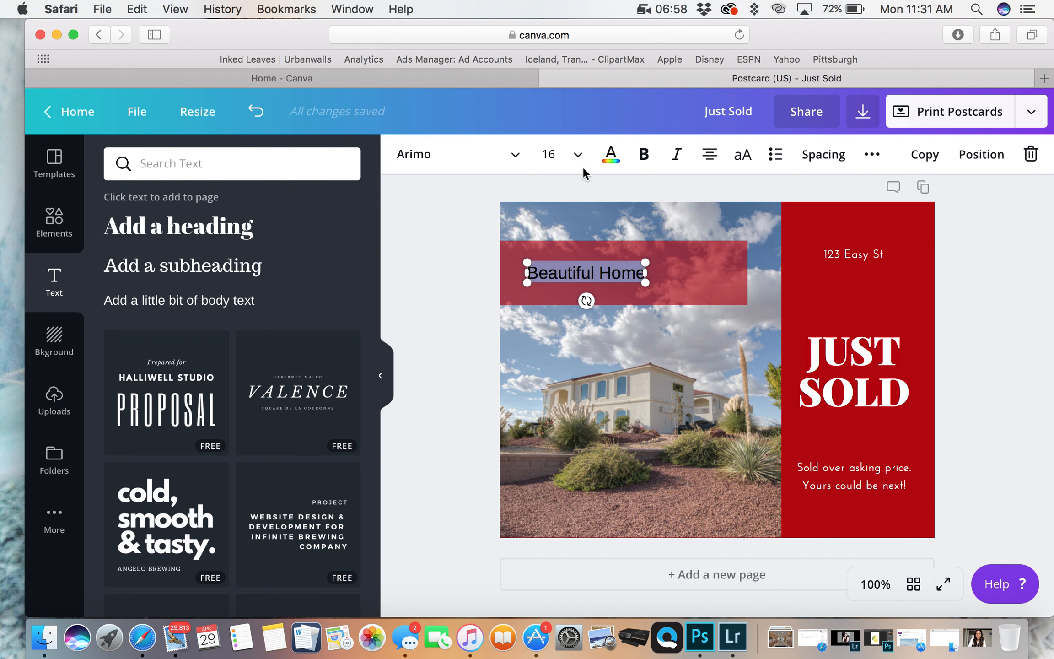
pyautogui.click(611, 154)
pyautogui.click(249, 214)
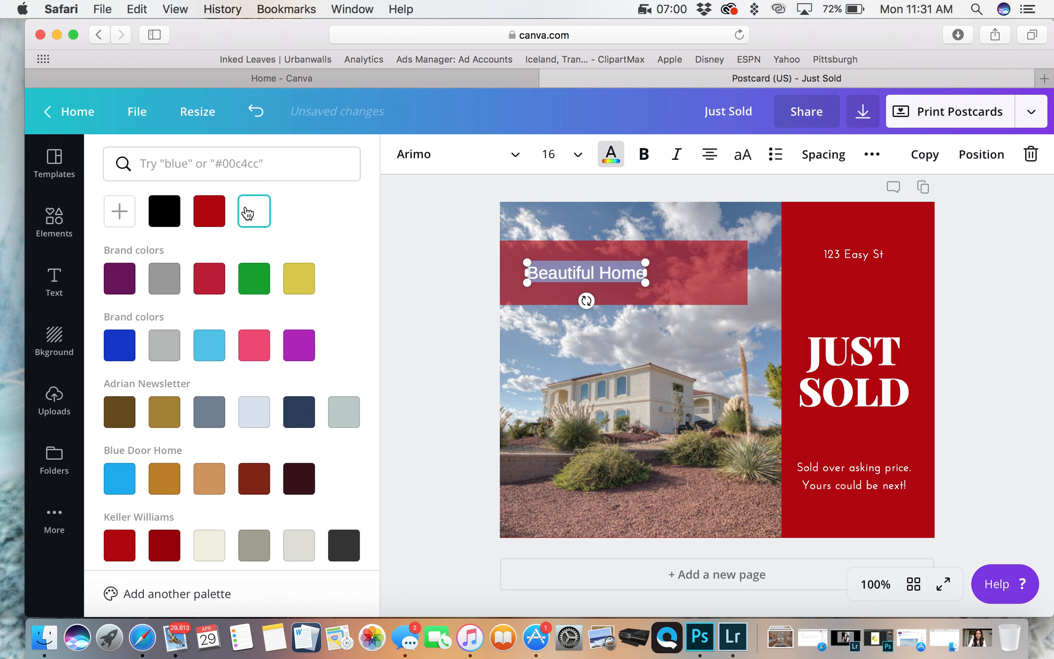
pyautogui.click(508, 156)
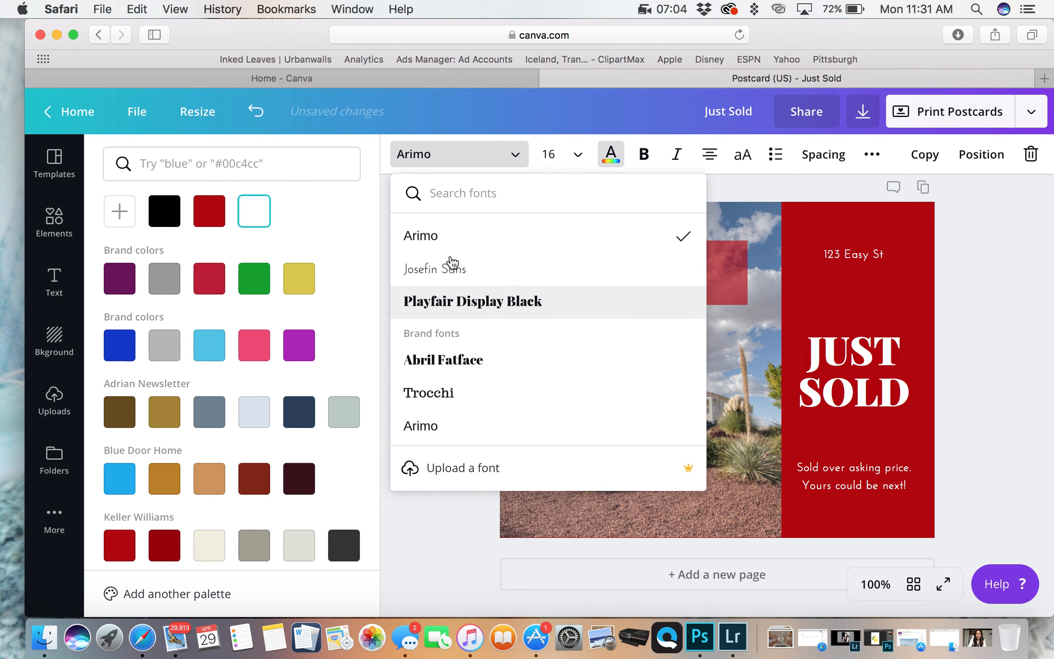
pyautogui.scroll(-8, 486, 299)
pyautogui.scroll(-5, 489, 295)
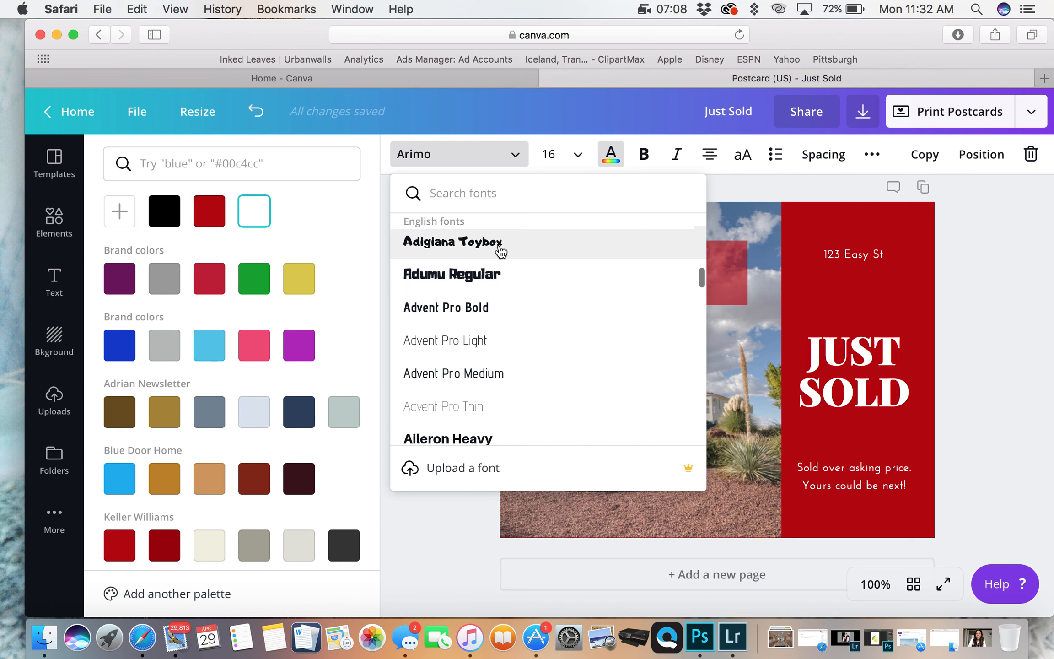
pyautogui.scroll(-6, 500, 284)
pyautogui.scroll(-6, 500, 284)
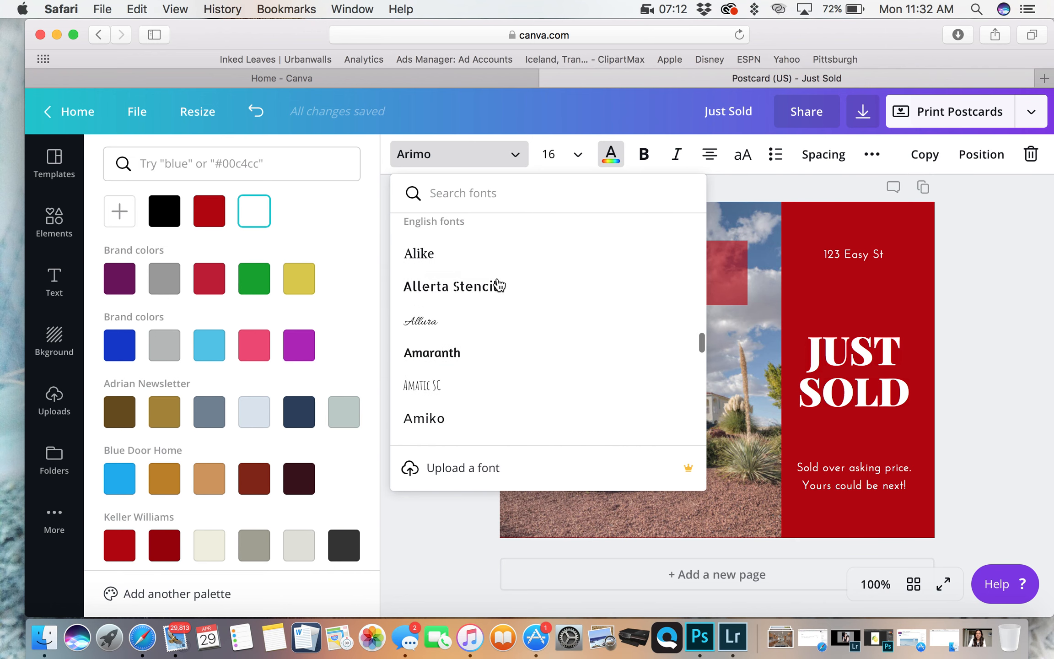
pyautogui.click(467, 392)
pyautogui.click(873, 256)
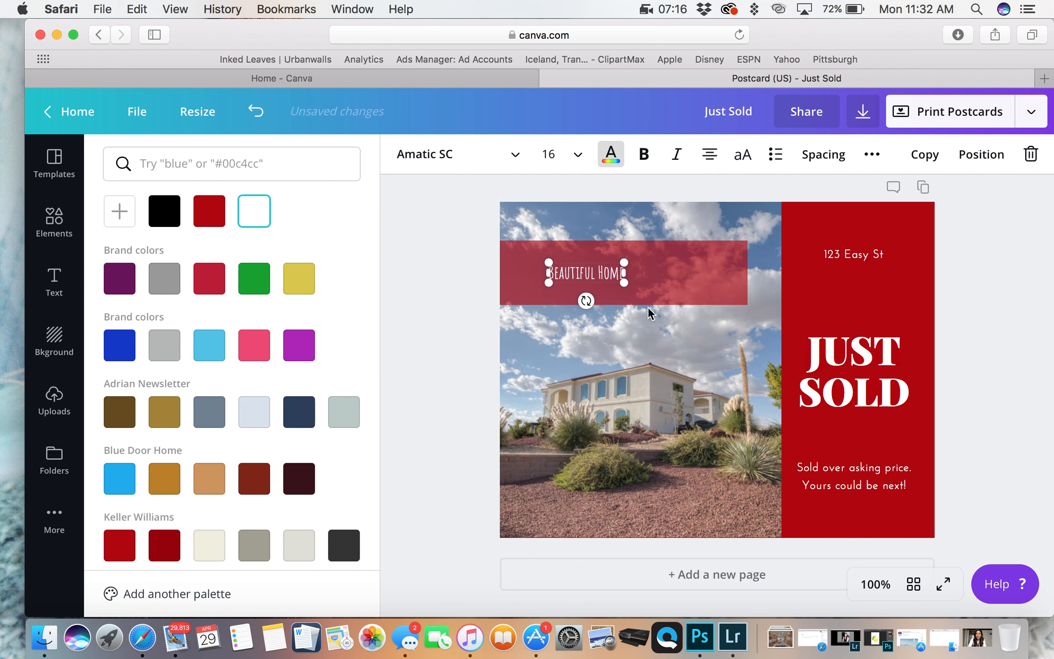
# Enlarge the "Beautiful Home" text to about size 38.6 and center it within the red banner.
pyautogui.moveTo(629, 286); pyautogui.dragTo(736, 306)
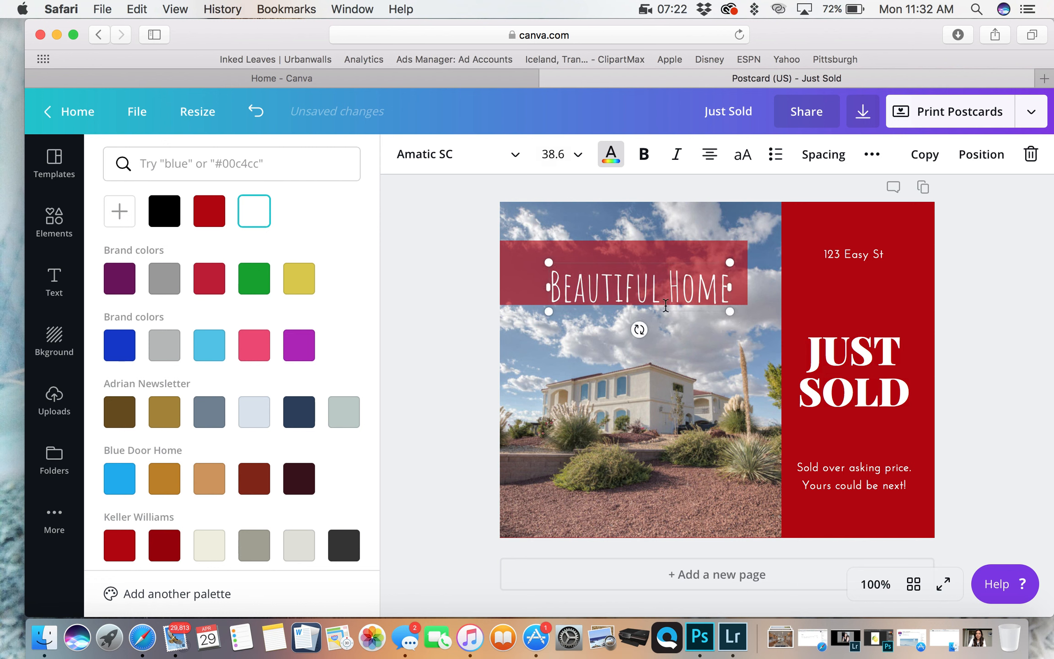
pyautogui.moveTo(674, 310)
pyautogui.mouseDown()
pyautogui.moveTo(655, 281)
pyautogui.moveTo(659, 296)
pyautogui.mouseUp()
pyautogui.click(973, 264)
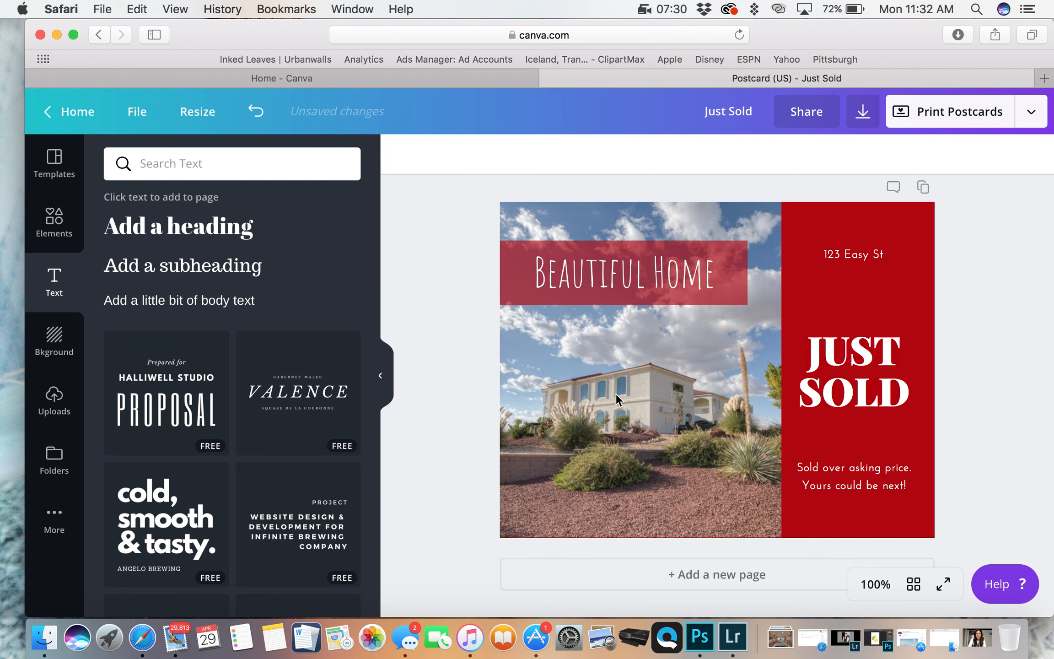
# Add a second page and apply the back side of the Dark Blue and Pale Yellow Simple Just Sold Postcard template.
pyautogui.scroll(-2, 777, 485)
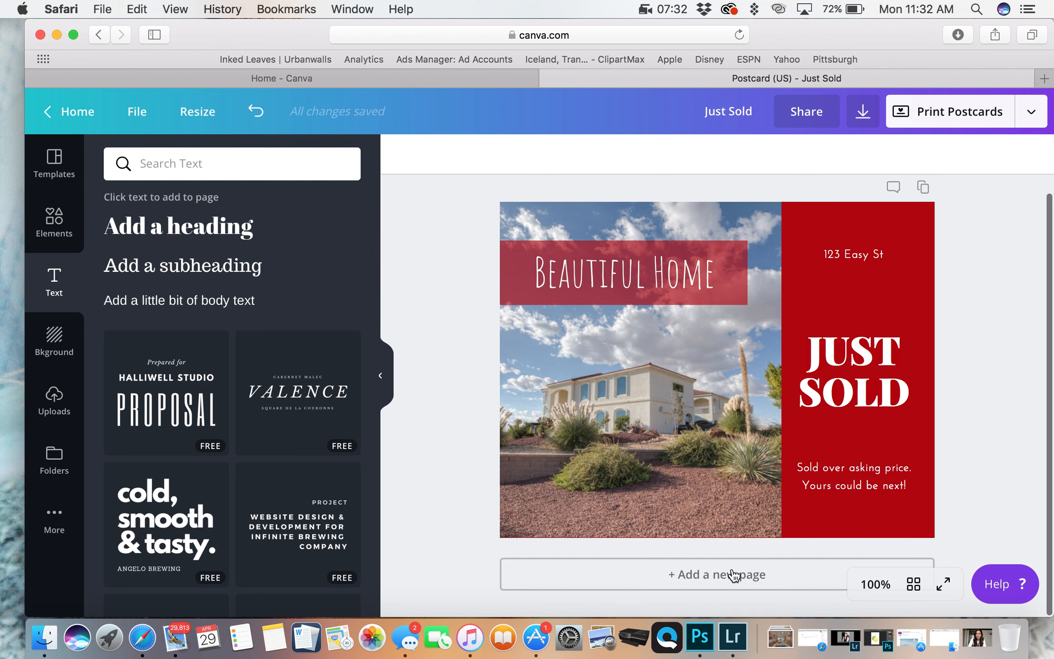
pyautogui.click(733, 576)
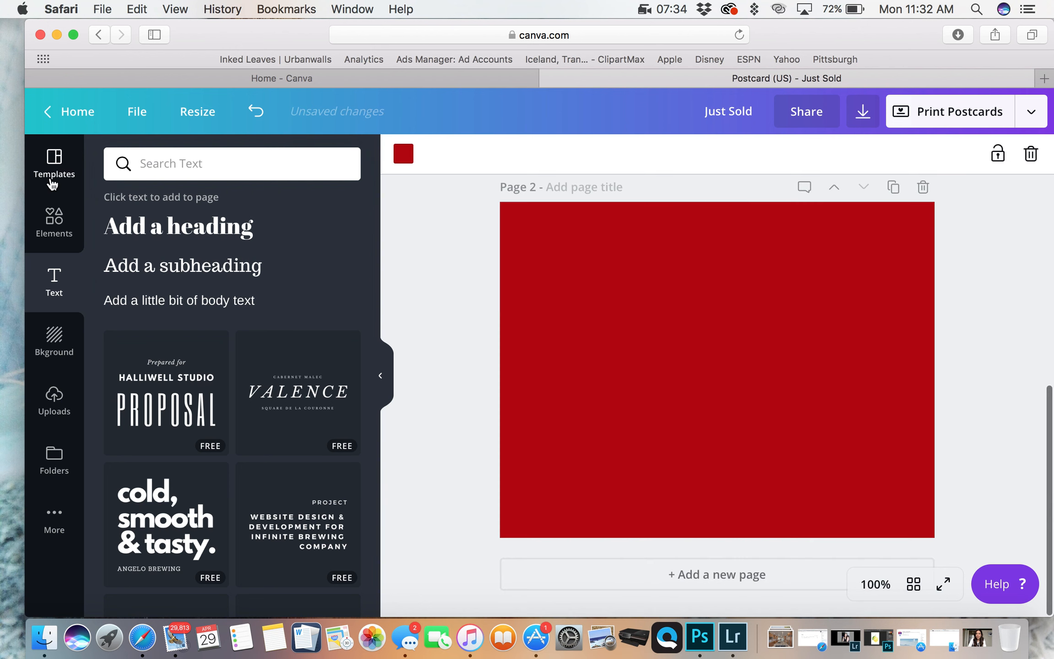
pyautogui.click(54, 165)
pyautogui.click(293, 278)
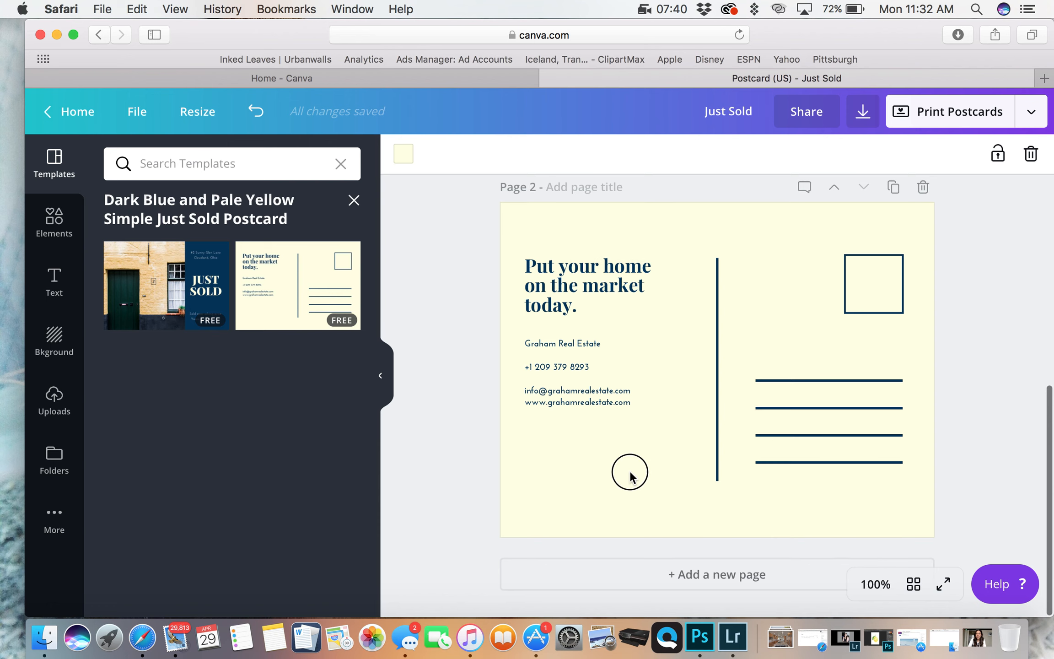
# Change the background colour of page 2 to white.
pyautogui.click(404, 155)
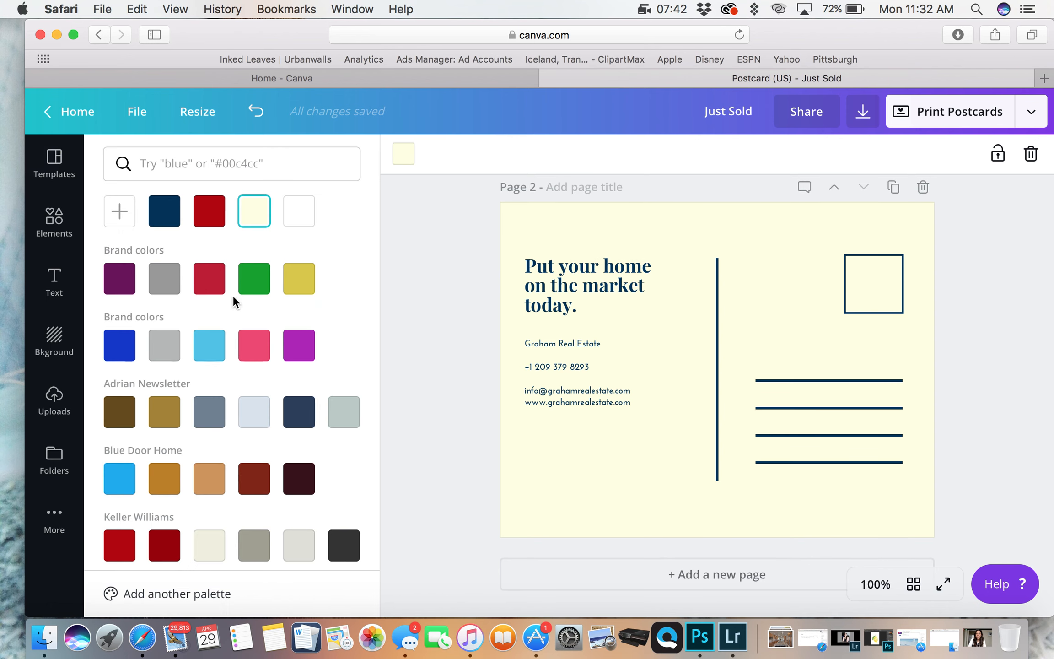
pyautogui.click(215, 206)
pyautogui.click(302, 212)
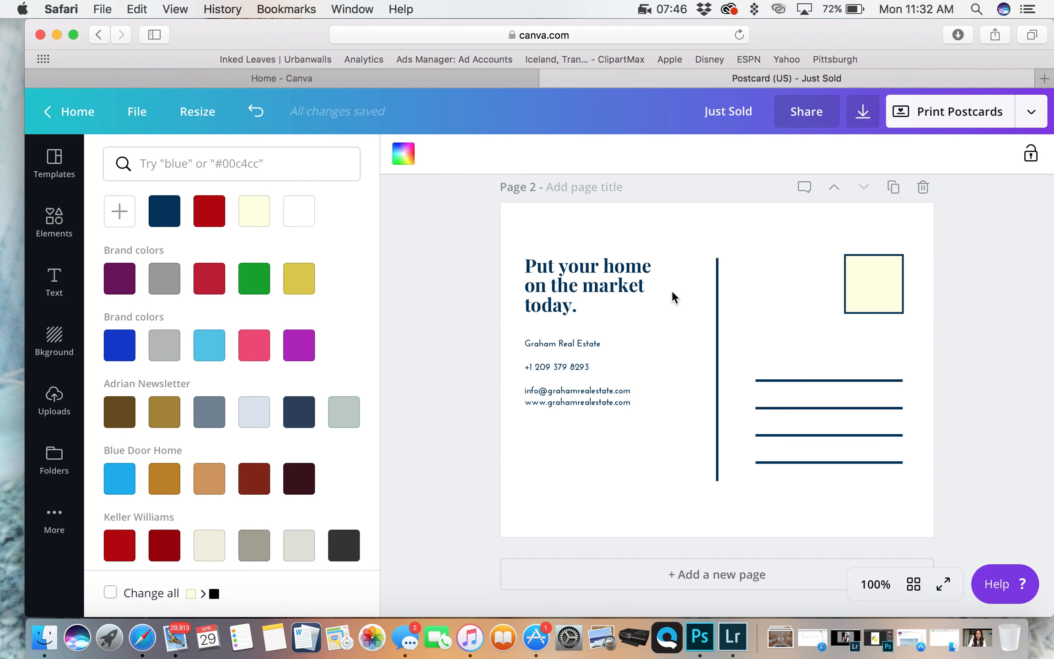
# Recolour the vertical divider and the topmost address line on page 2 with the postcard's red.
pyautogui.click(717, 306)
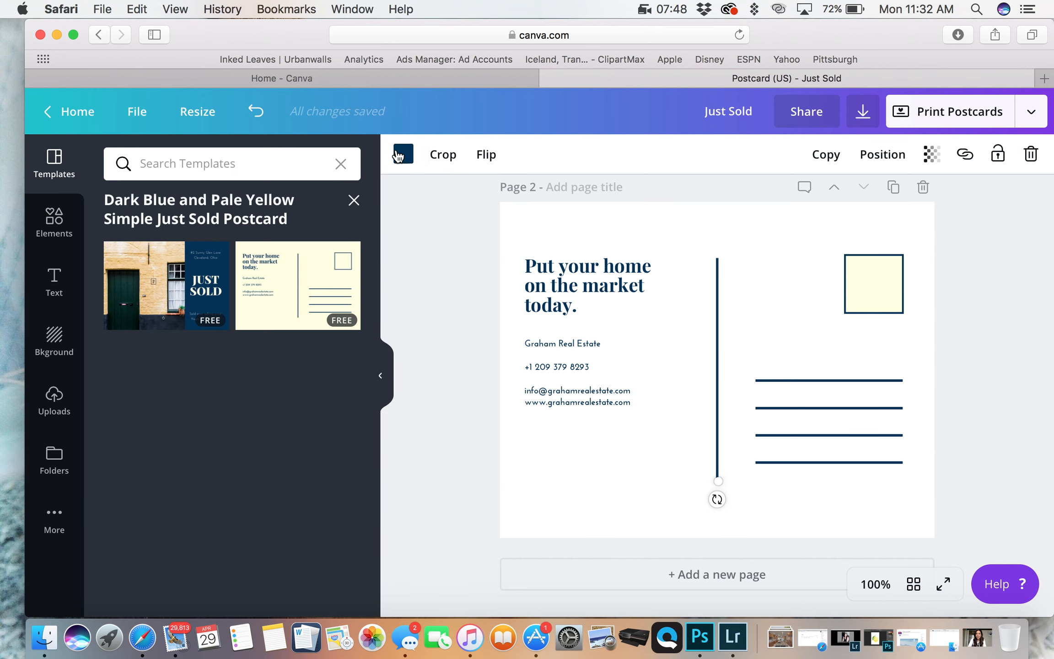
pyautogui.click(398, 156)
pyautogui.click(207, 209)
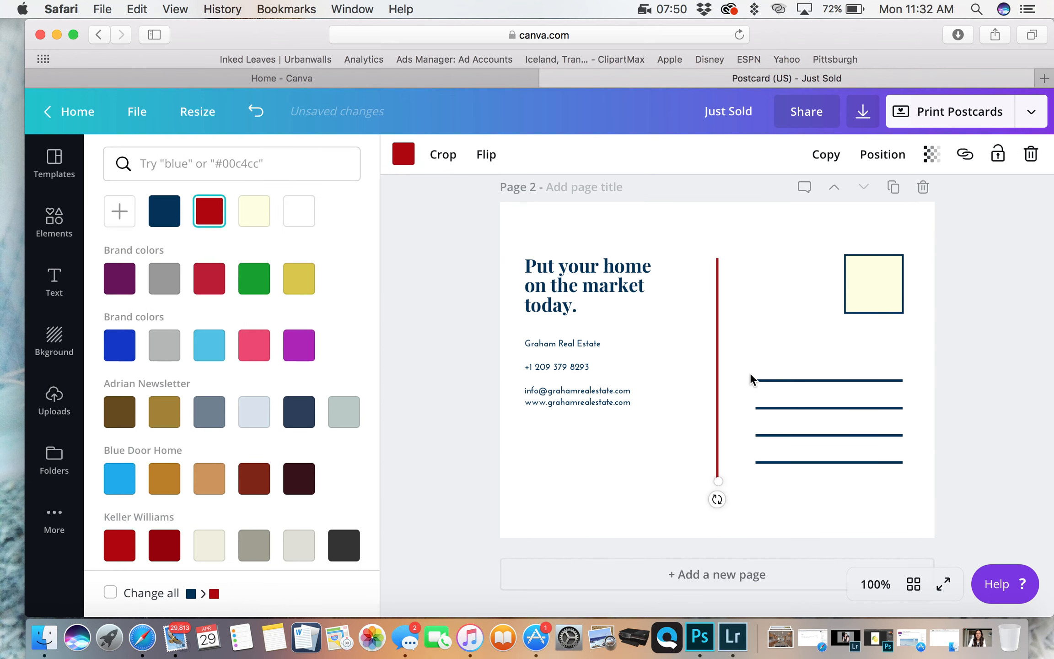
pyautogui.click(792, 381)
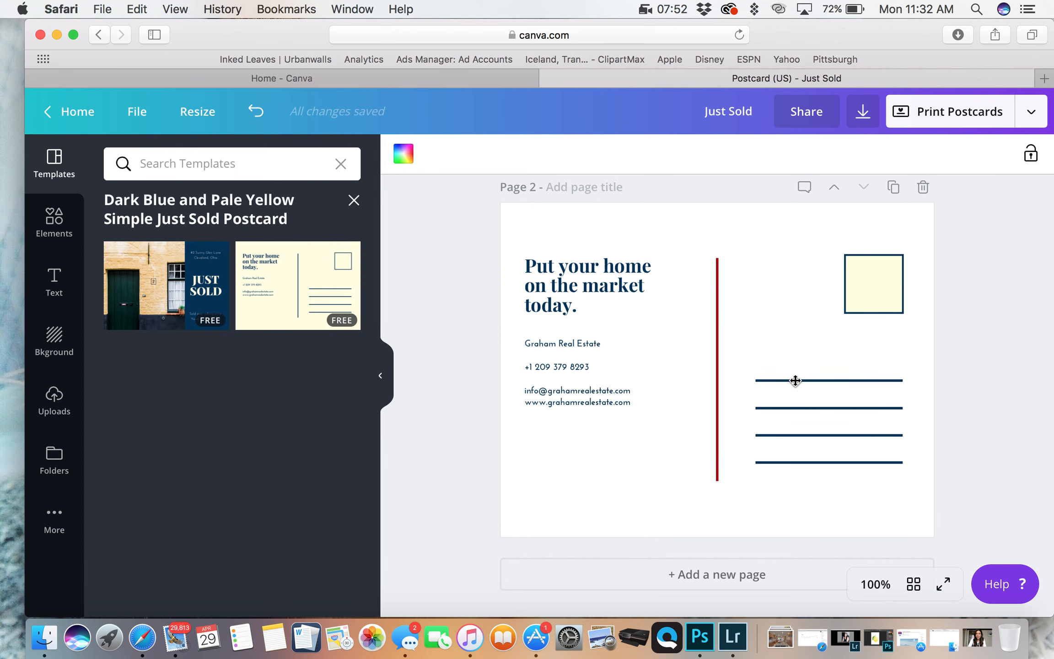
pyautogui.click(795, 380)
pyautogui.click(394, 155)
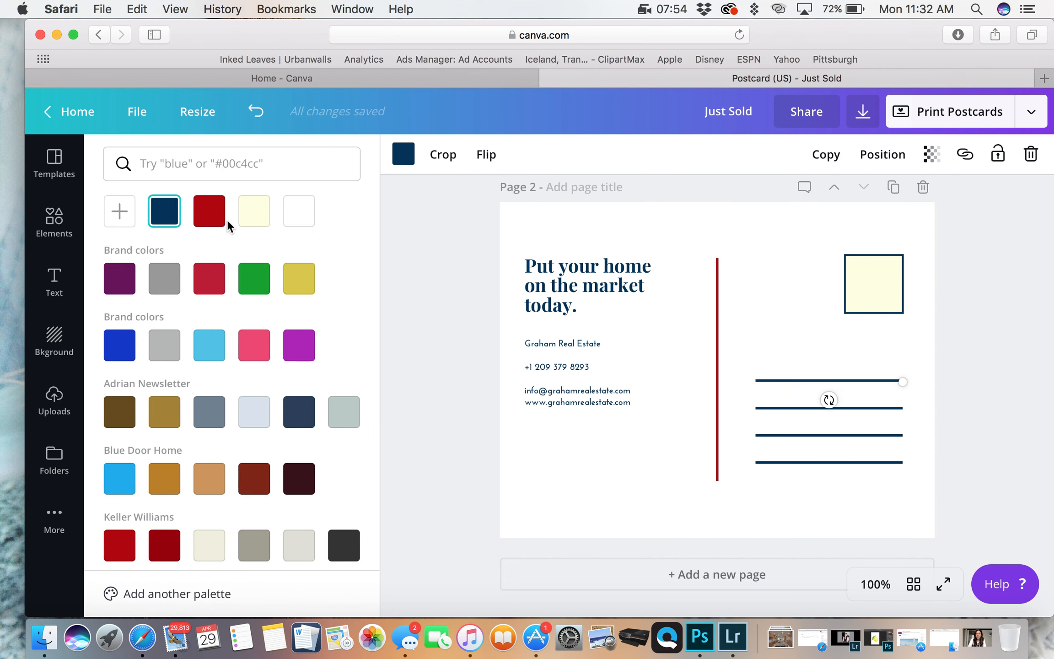
pyautogui.click(214, 218)
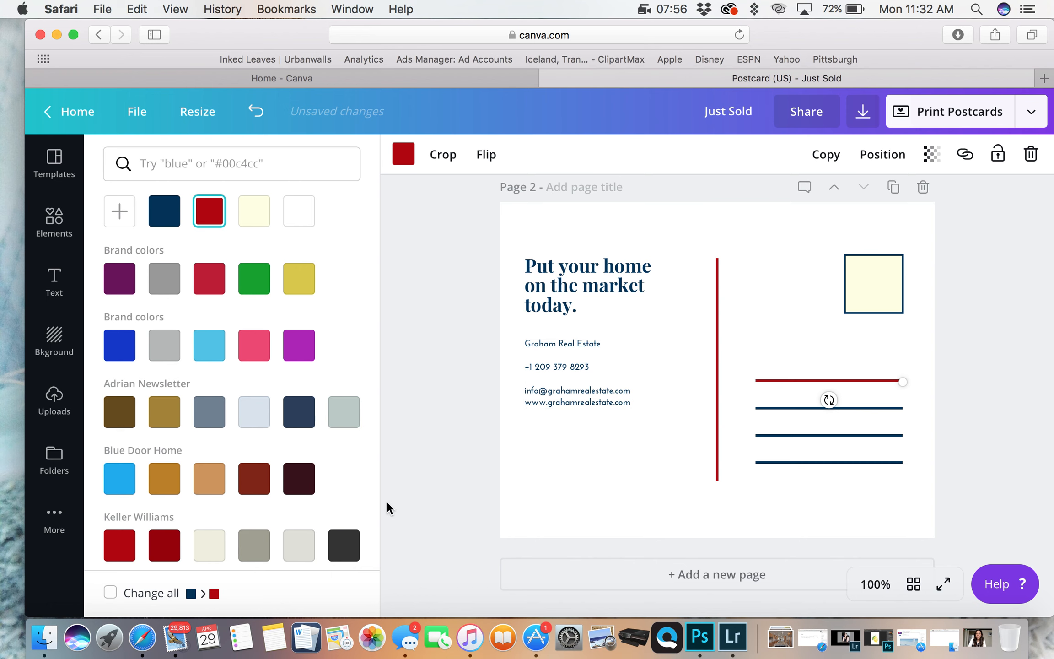
pyautogui.click(422, 480)
# Add a single-photo grid to page 2 and shrink it into the page's lower-left corner below the contact details.
pyautogui.click(54, 222)
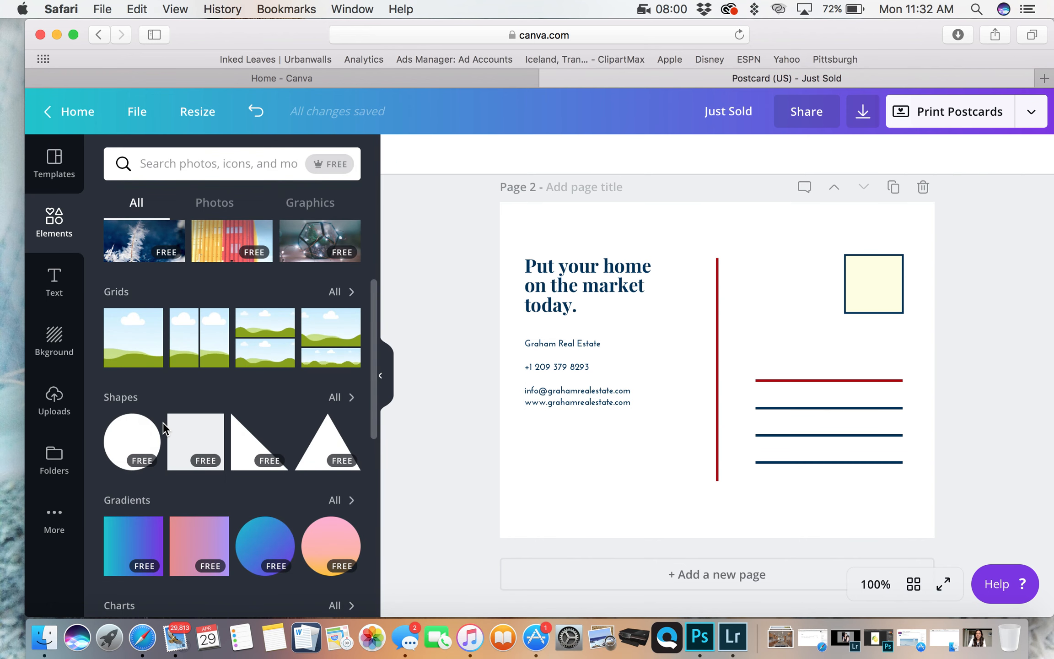
pyautogui.scroll(-2, 163, 429)
pyautogui.scroll(3, 137, 421)
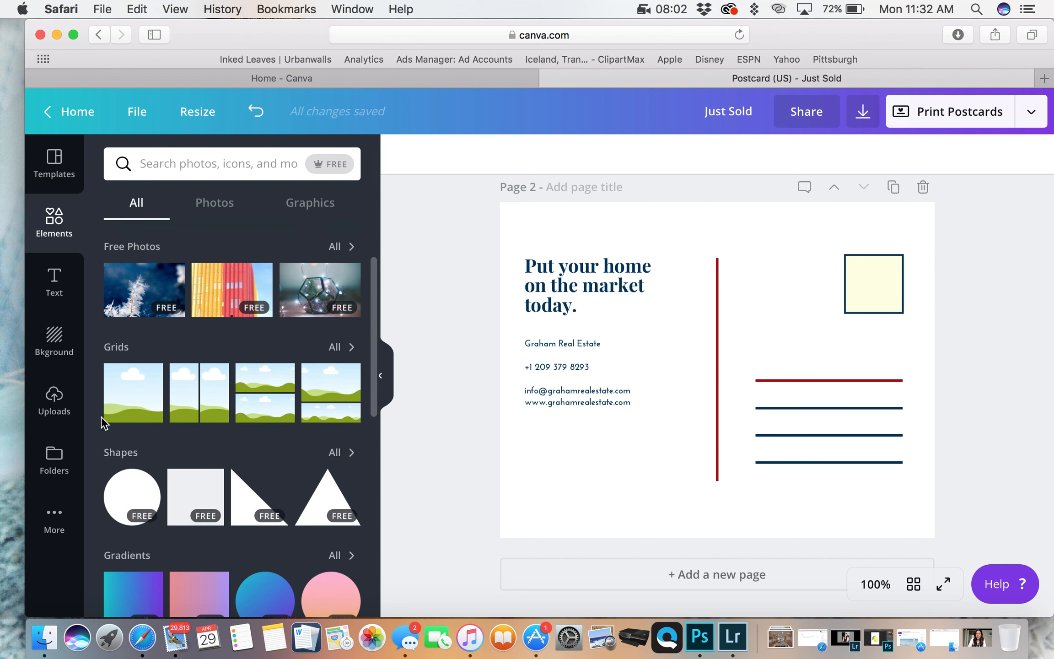
pyautogui.click(129, 403)
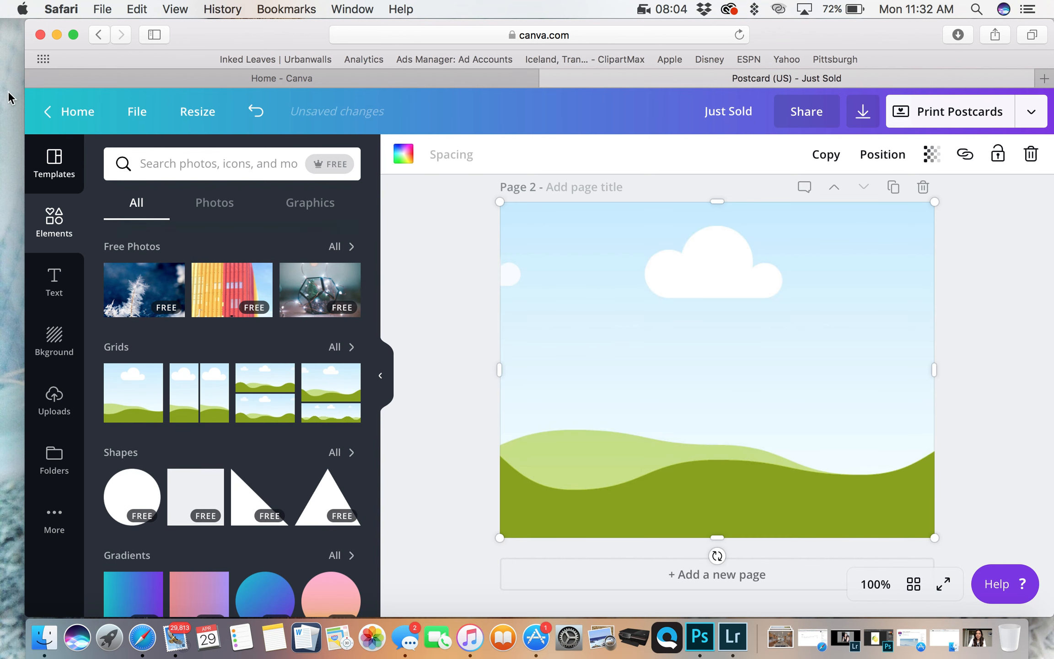
pyautogui.moveTo(929, 195); pyautogui.dragTo(633, 421)
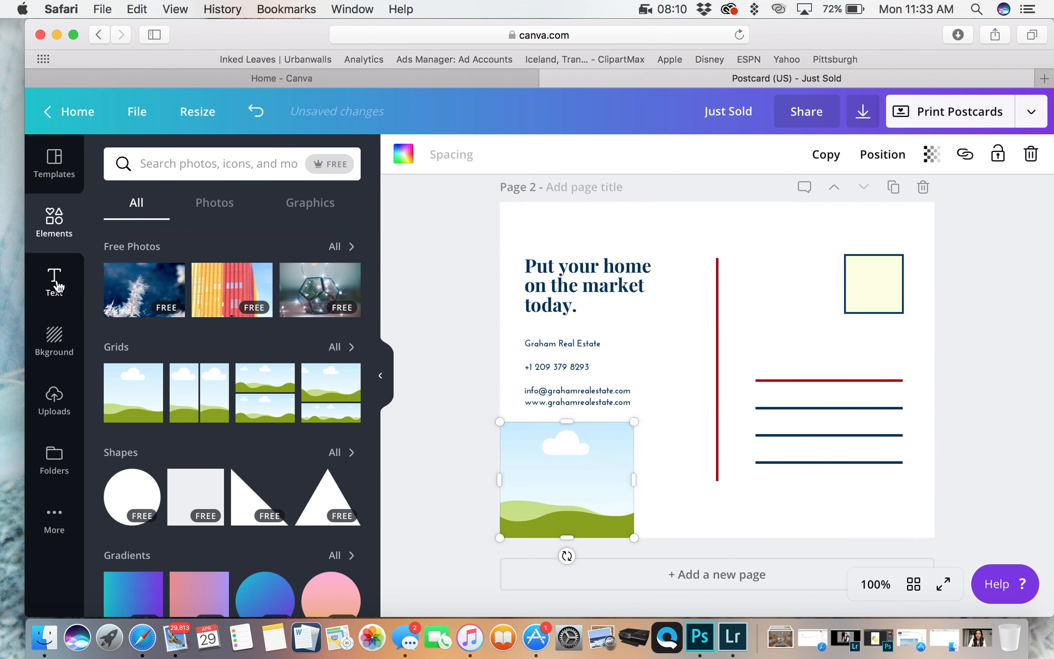
# Fill the new grid on page 2 with the uploaded living room photo.
pyautogui.click(53, 389)
pyautogui.moveTo(115, 337); pyautogui.dragTo(543, 484)
pyautogui.click(673, 497)
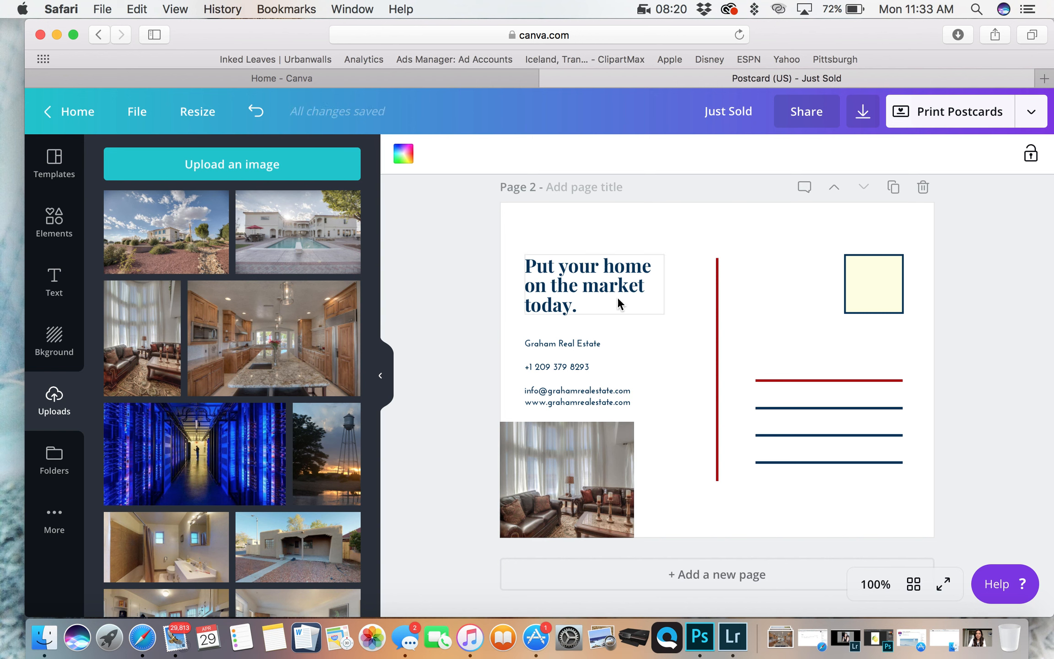
# Search the elements for "ice cream" and add the free yellow soft-serve cone graphic to page 2.
pyautogui.click(48, 204)
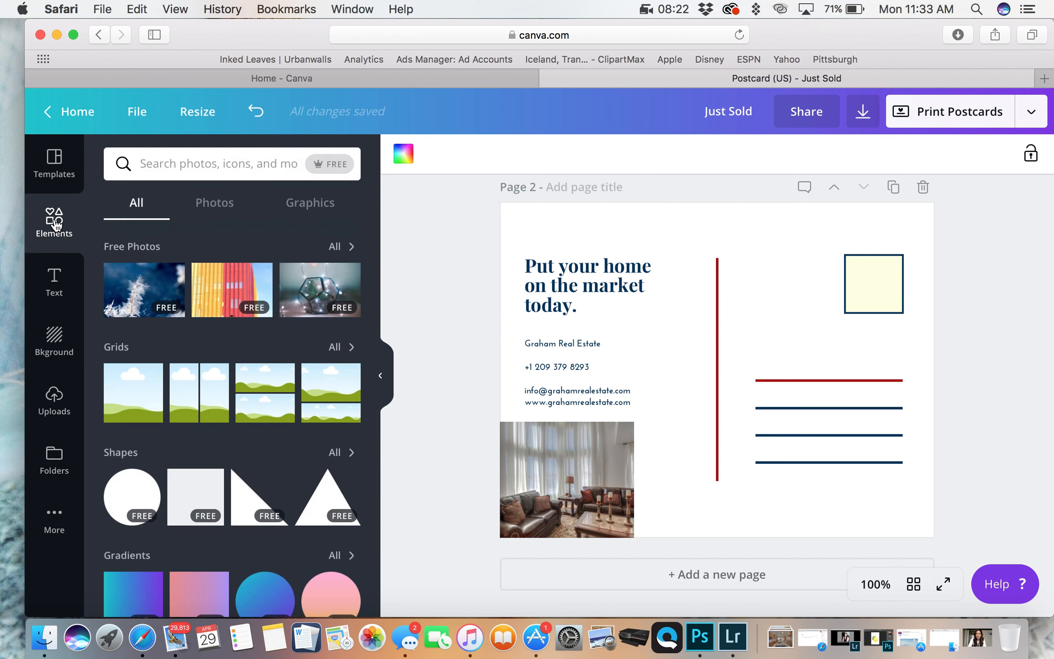
pyautogui.scroll(-5, 230, 437)
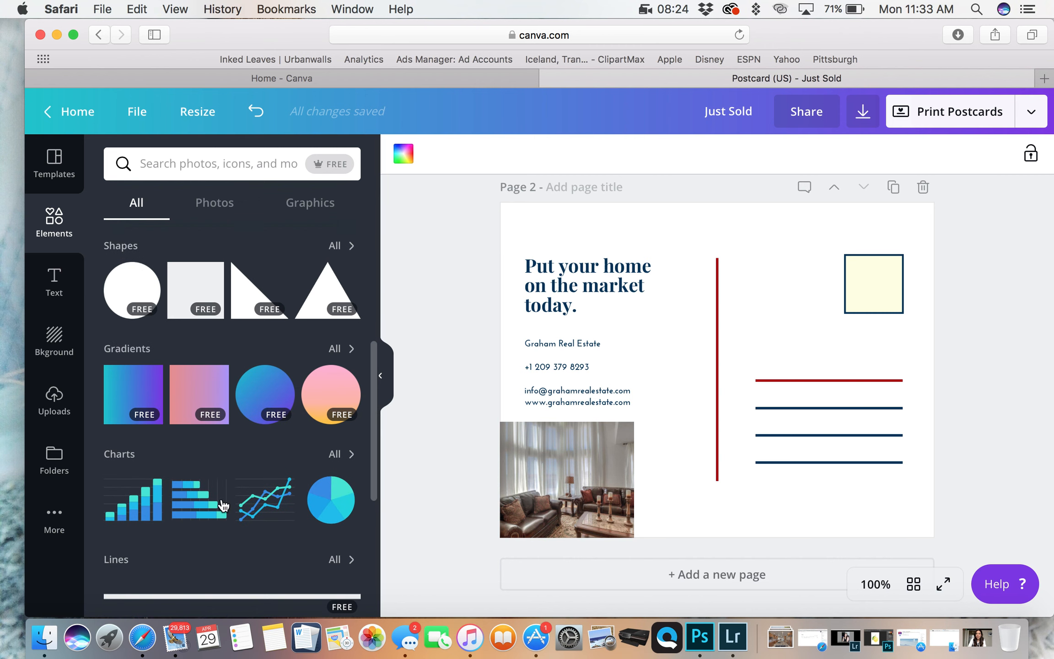
pyautogui.scroll(-4, 224, 505)
pyautogui.click(215, 165)
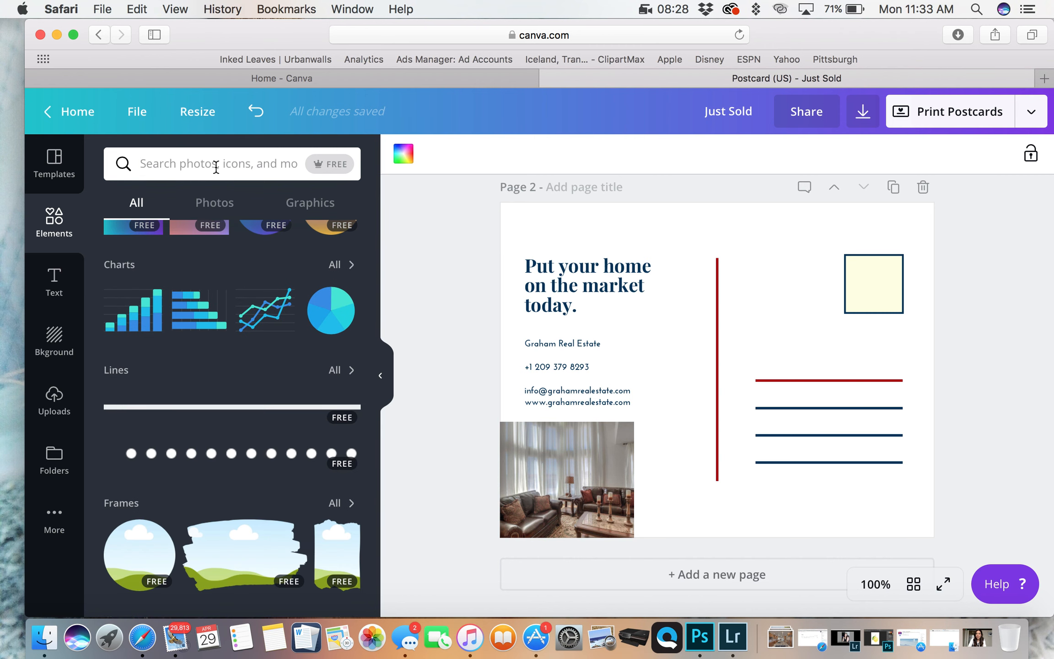
pyautogui.write('ice c')
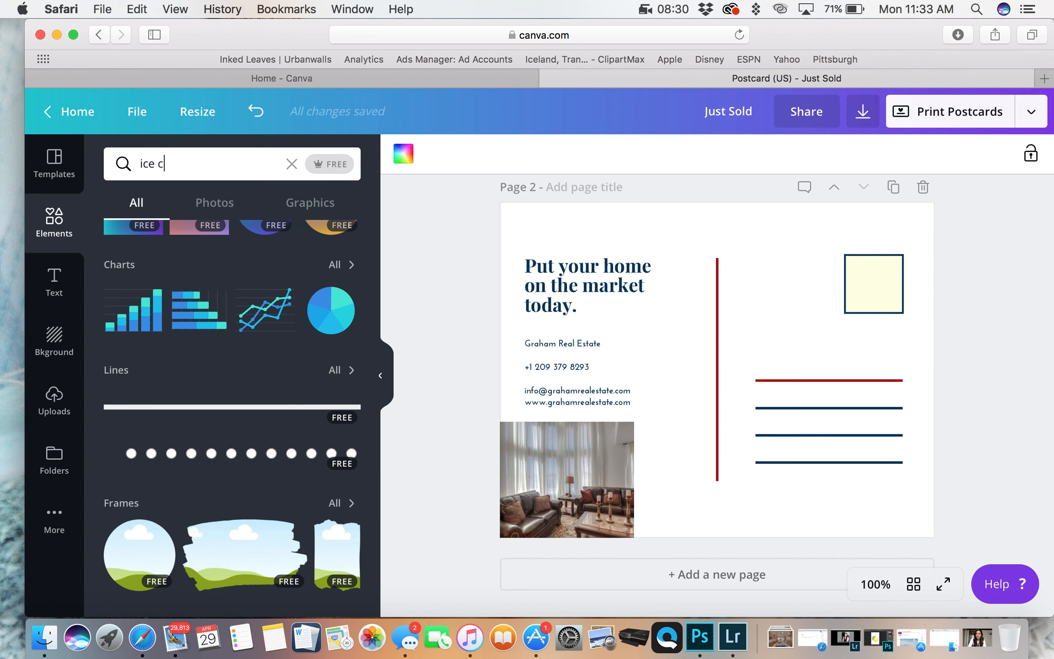
pyautogui.write('ream')
pyautogui.press('Return')
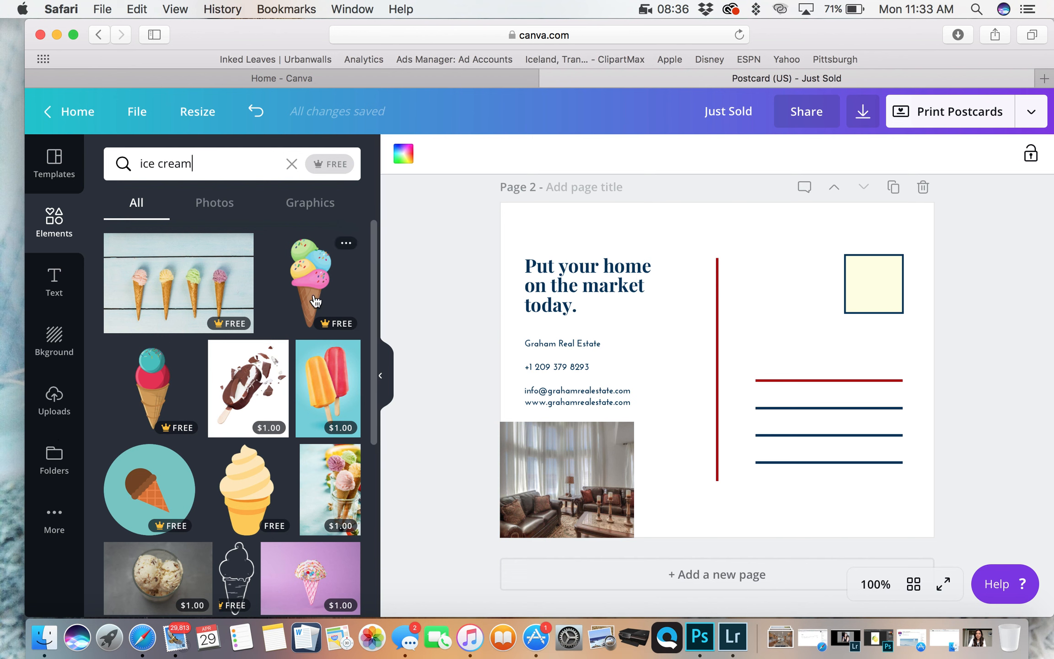
pyautogui.scroll(-5, 183, 457)
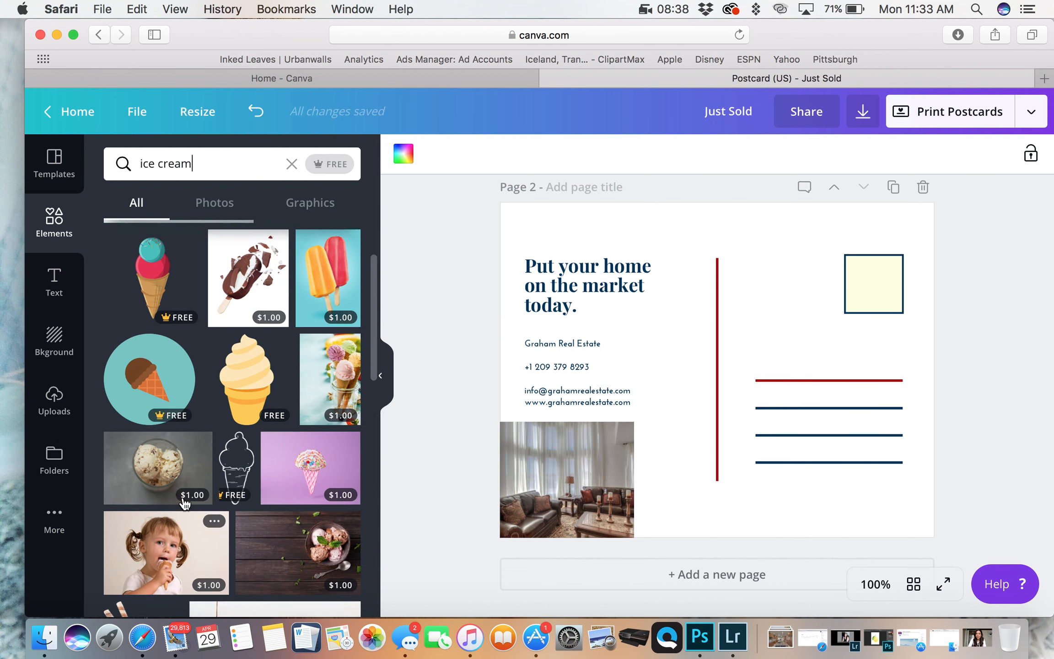
pyautogui.scroll(5, 185, 503)
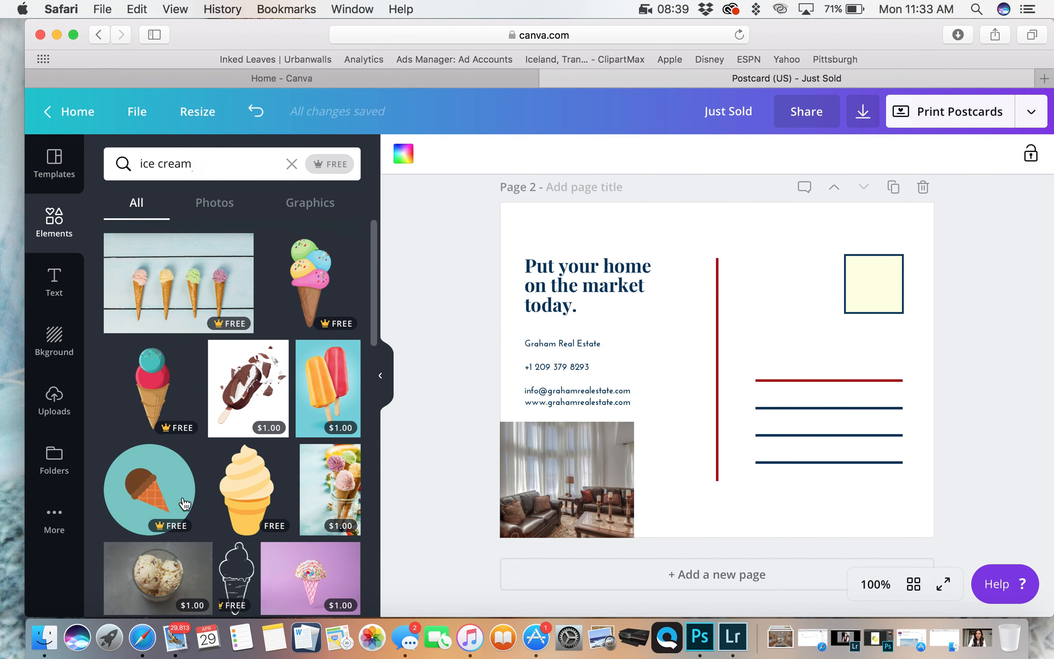
pyautogui.click(261, 496)
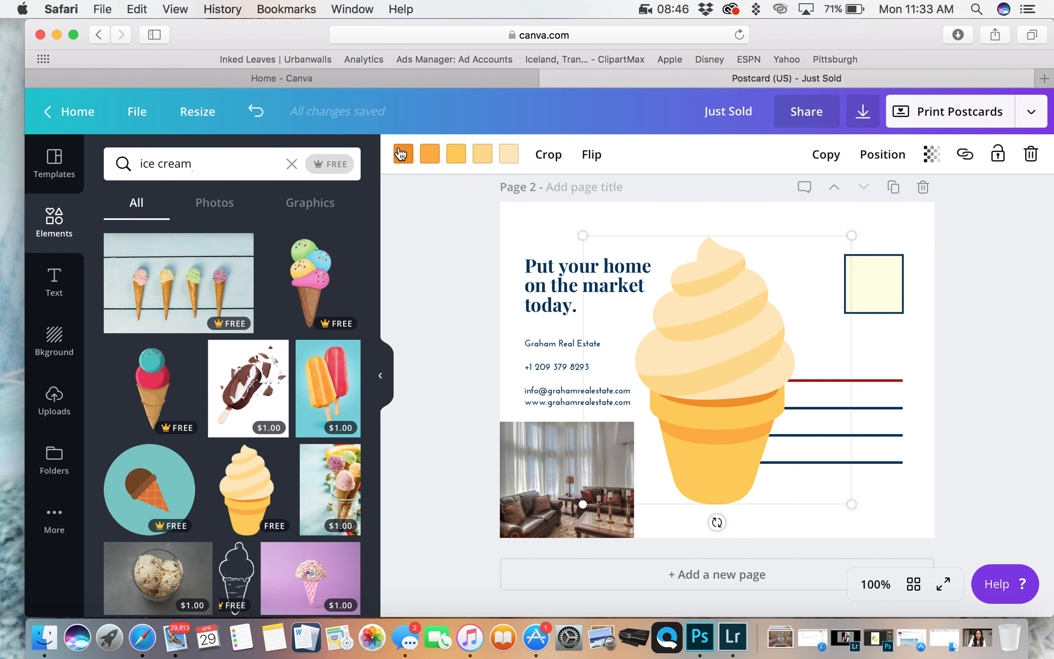
# Recolour the palest swirl of the ice cream graphic with the bright pink default colour.
pyautogui.click(508, 162)
pyautogui.scroll(-6, 177, 455)
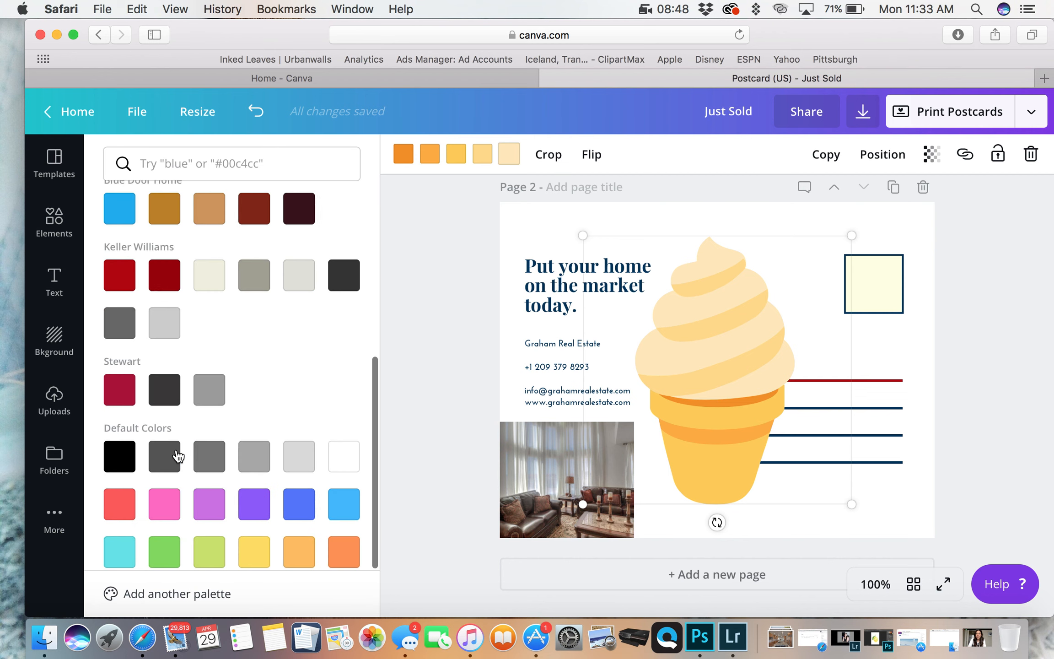
pyautogui.click(171, 504)
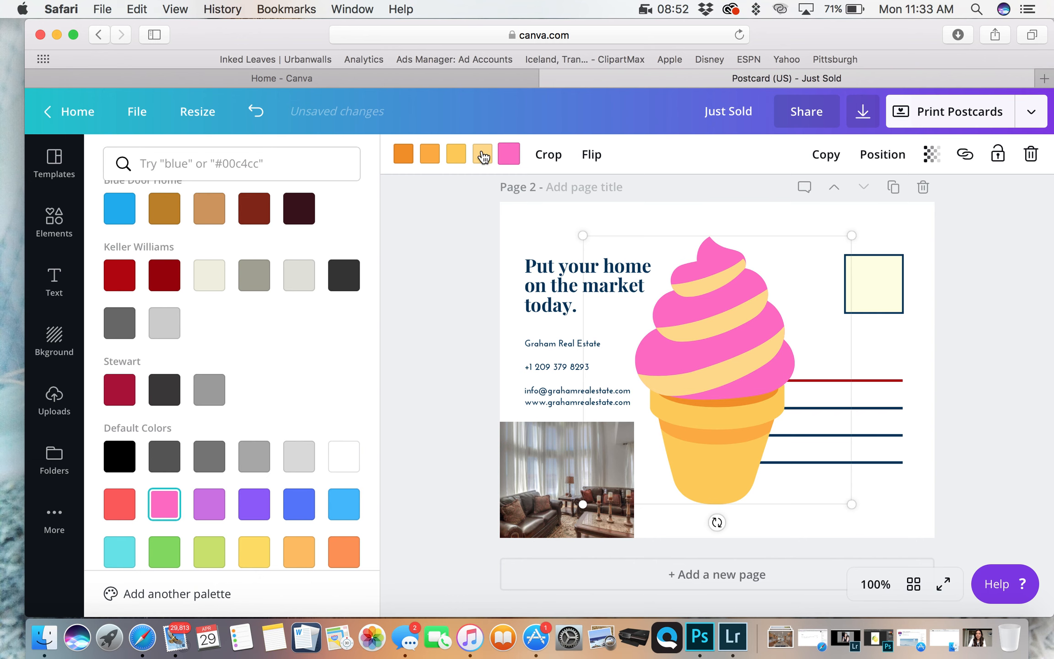
# Mix a custom light pink, #ffc4e8, for the ice cream's pink swirl and select its hex code.
pyautogui.click(515, 160)
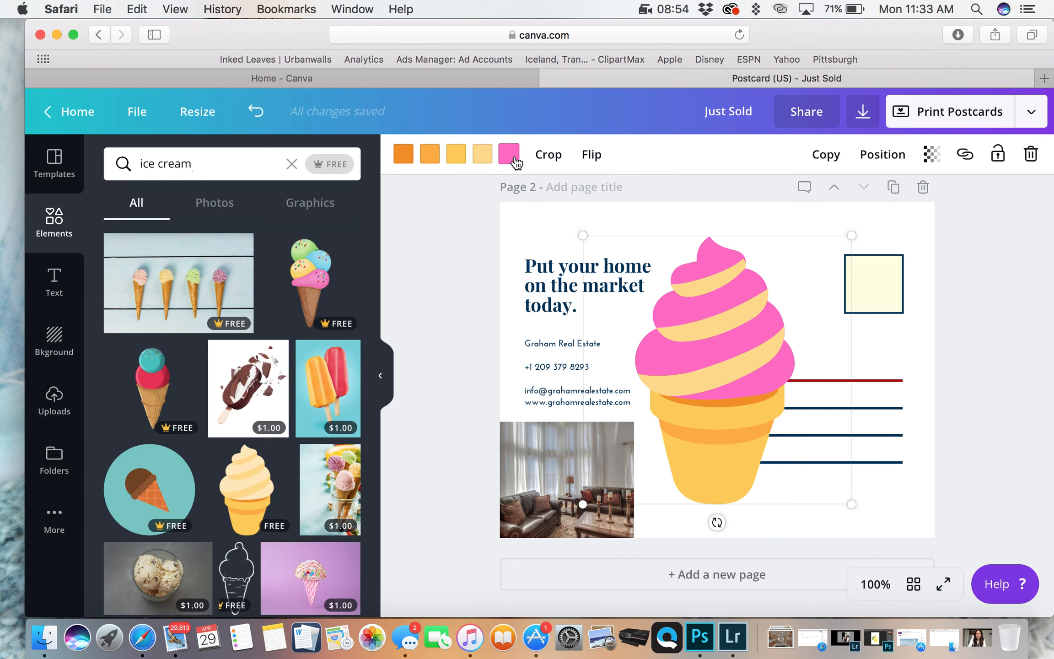
pyautogui.click(515, 161)
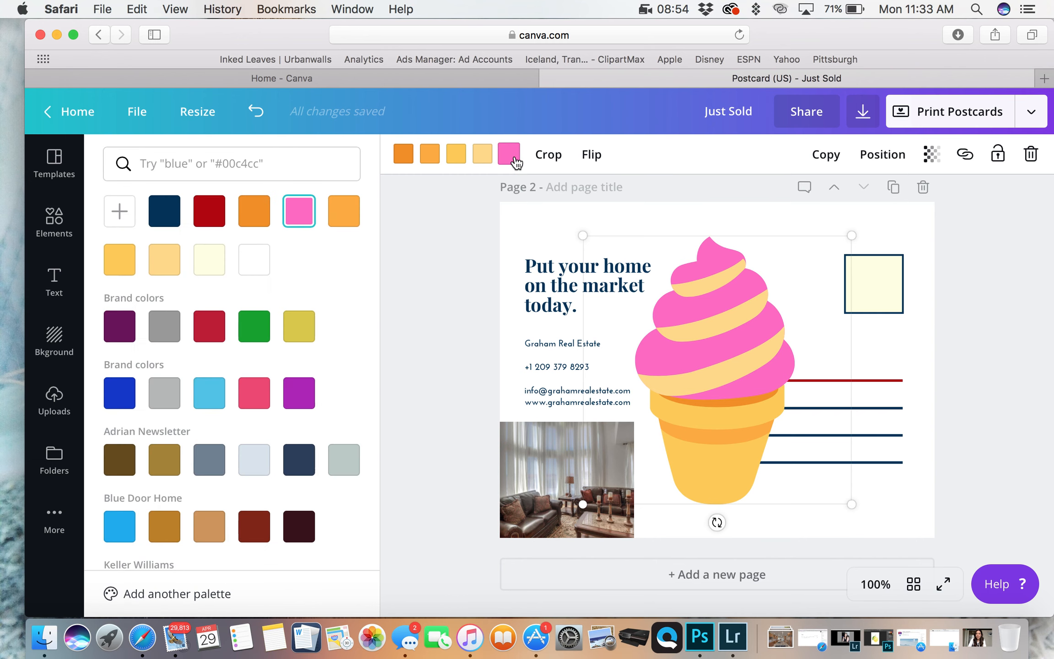
pyautogui.click(120, 212)
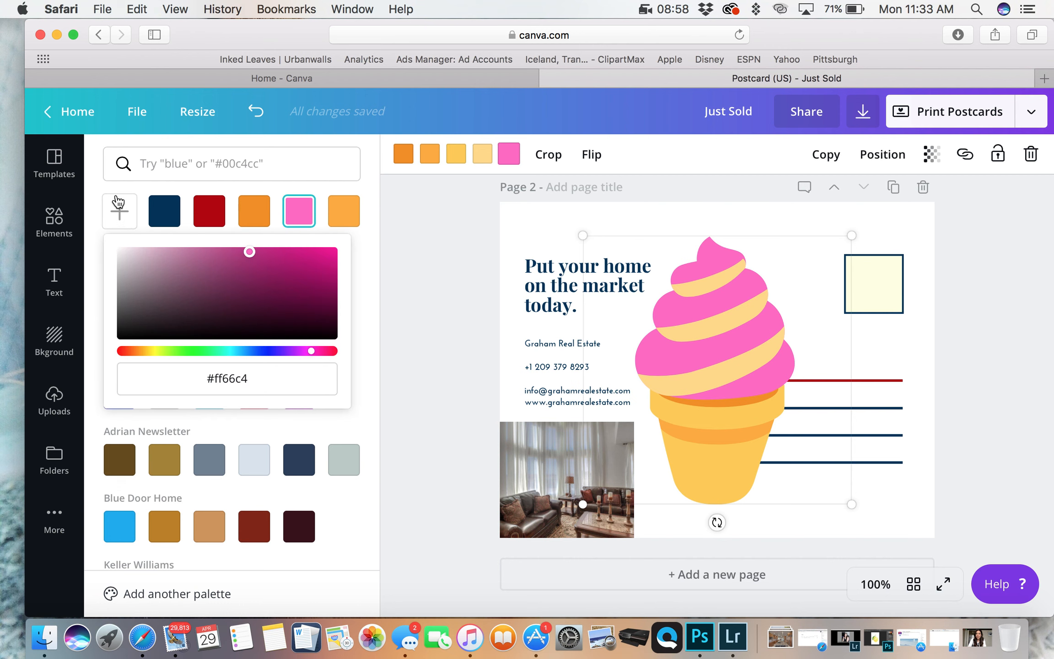
pyautogui.click(250, 253)
pyautogui.moveTo(249, 254); pyautogui.dragTo(166, 253)
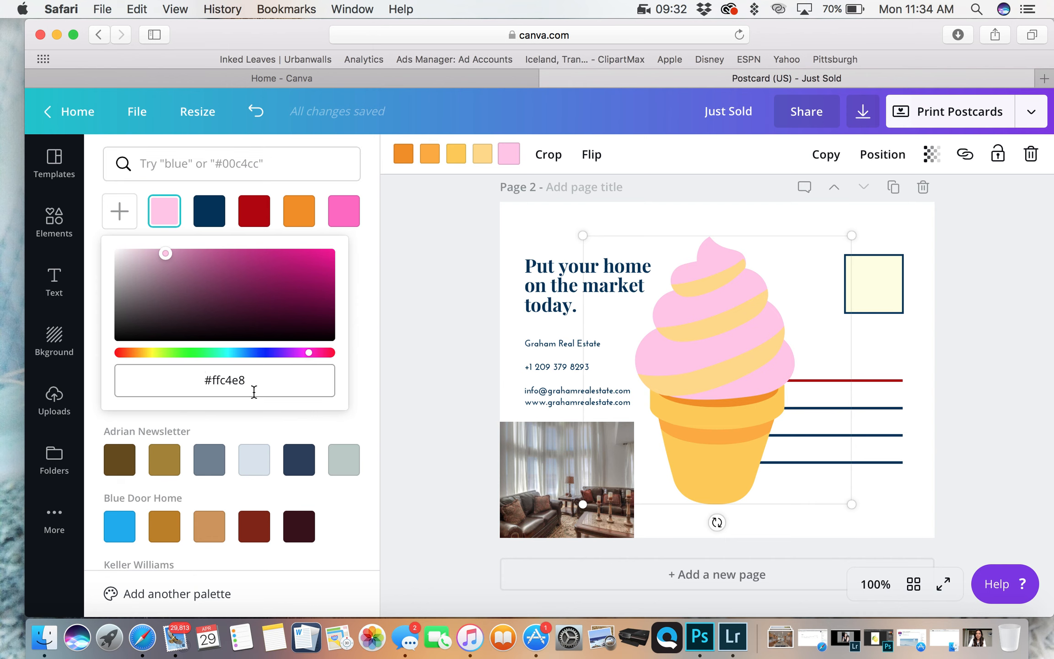
pyautogui.moveTo(261, 381); pyautogui.dragTo(176, 378)
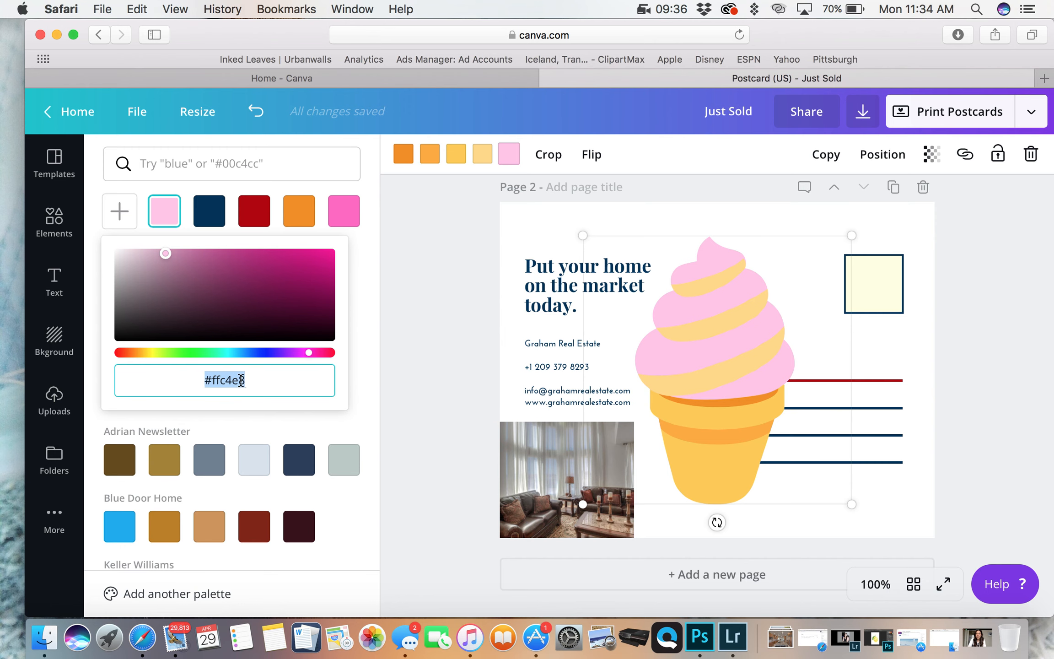
# Delete the ice cream graphic from page 2.
pyautogui.click(923, 349)
pyautogui.click(764, 331)
pyautogui.press('Delete')
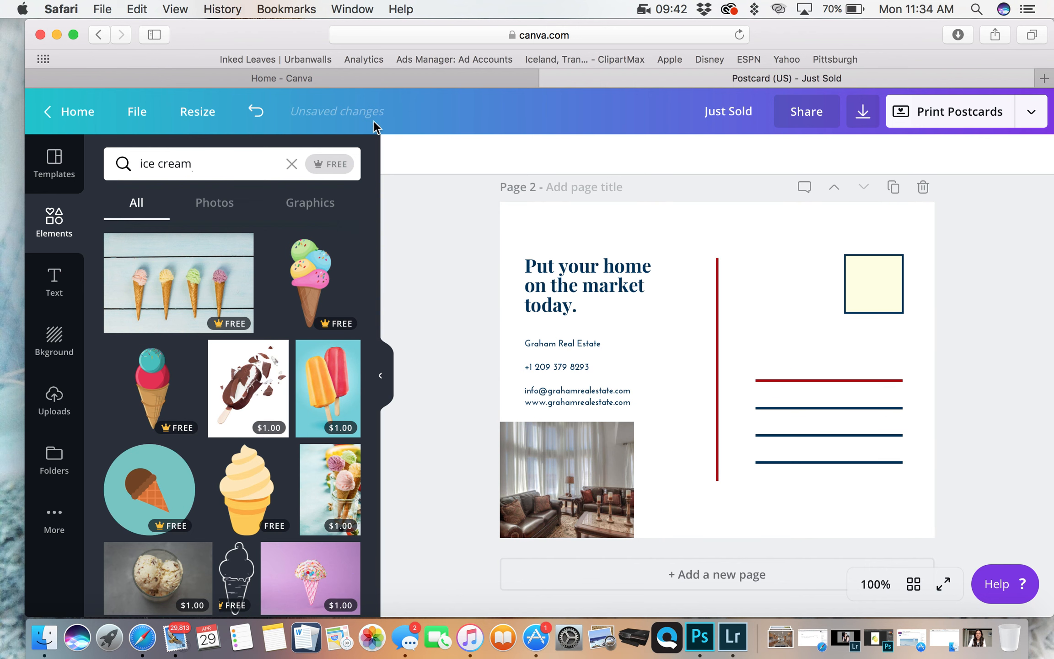
# From the Canva home page, search for "flyer" and create a new 8.5 in × 11 in Flyer design.
pyautogui.click(389, 80)
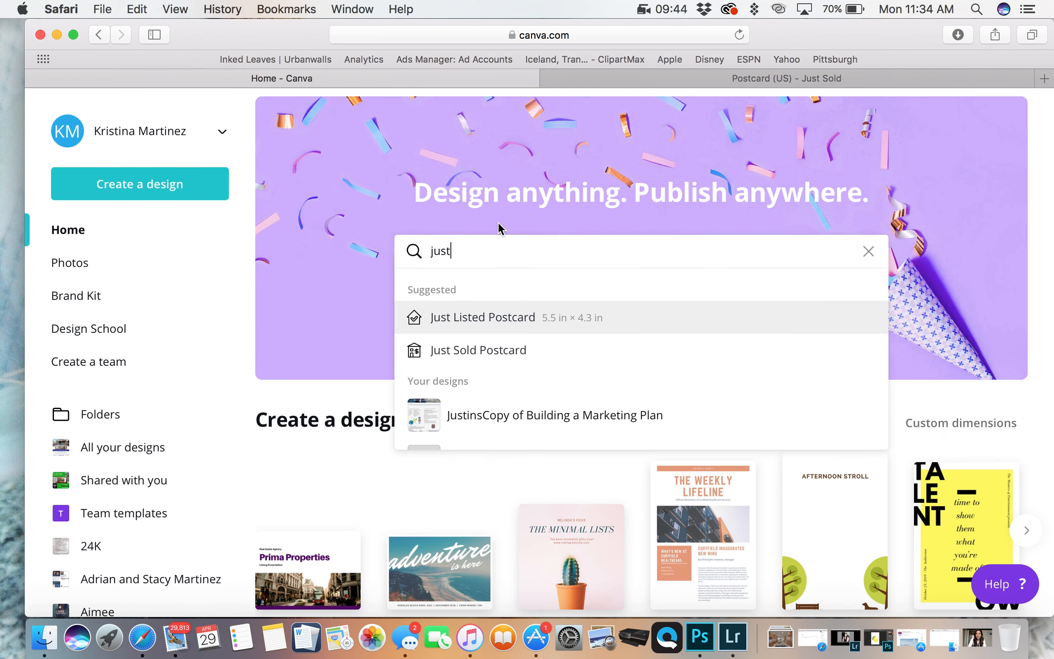
pyautogui.press('BackSpace')
pyautogui.press('BackSpace')
pyautogui.press('BackSpace')
pyautogui.press('BackSpace')
pyautogui.write('flyer')
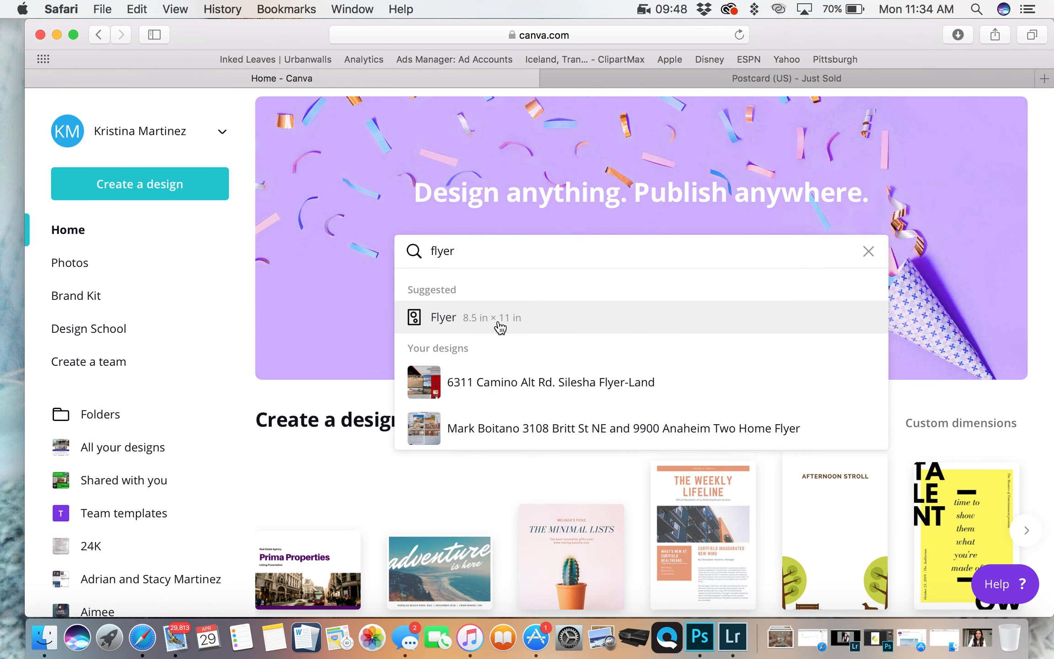
pyautogui.click(499, 325)
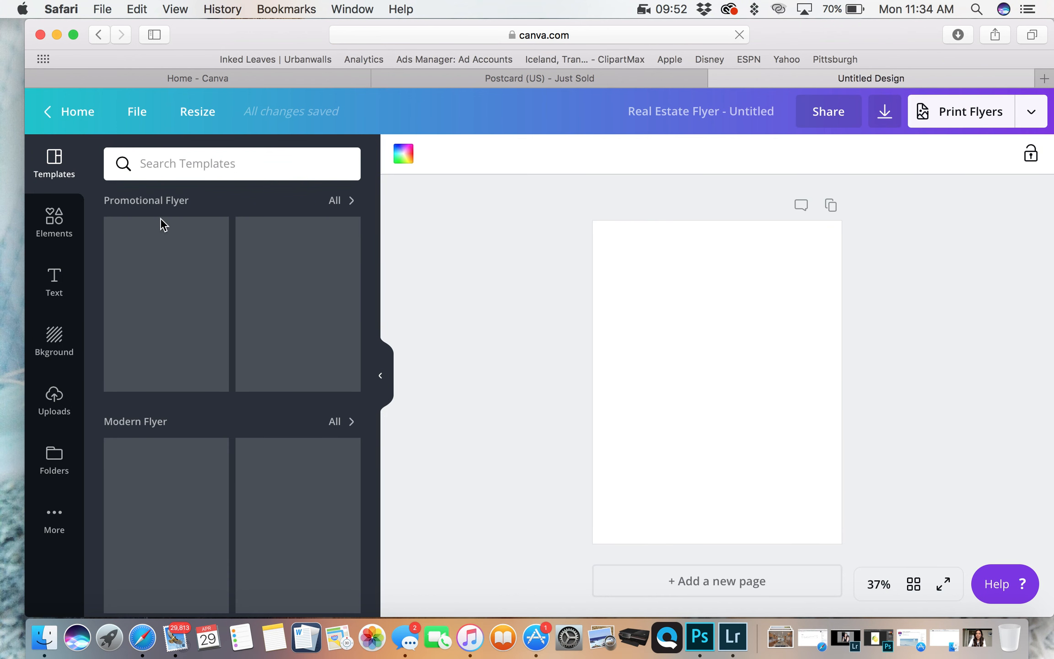
# Browse to the Real Estate Flyer templates and apply the "Urban Living" template to the new flyer.
pyautogui.scroll(-2, 186, 476)
pyautogui.scroll(-15, 185, 475)
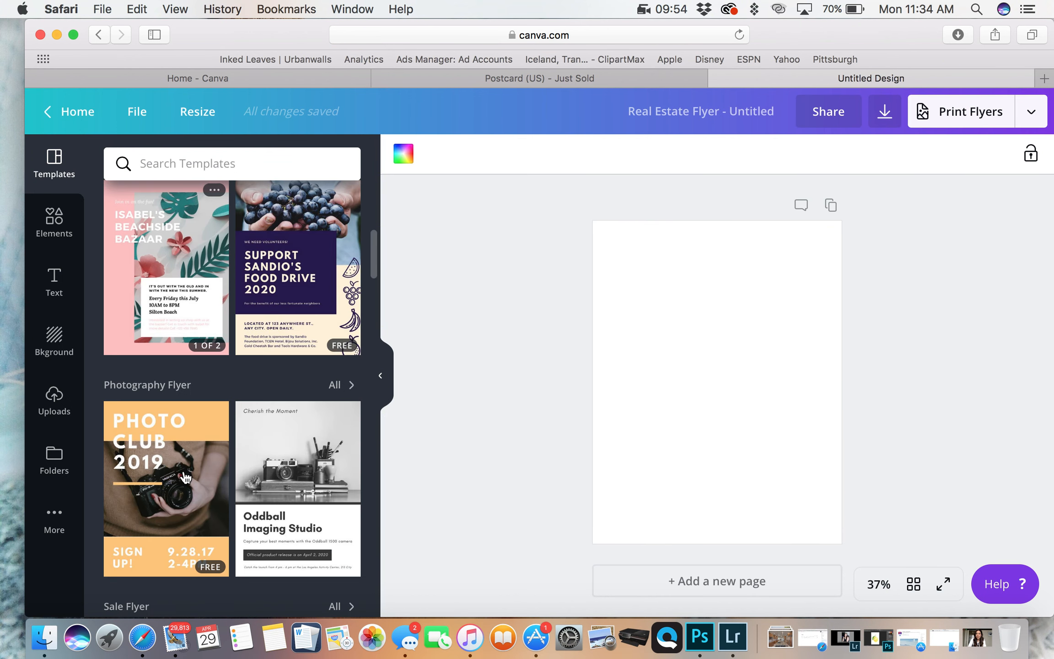
pyautogui.scroll(-12, 186, 476)
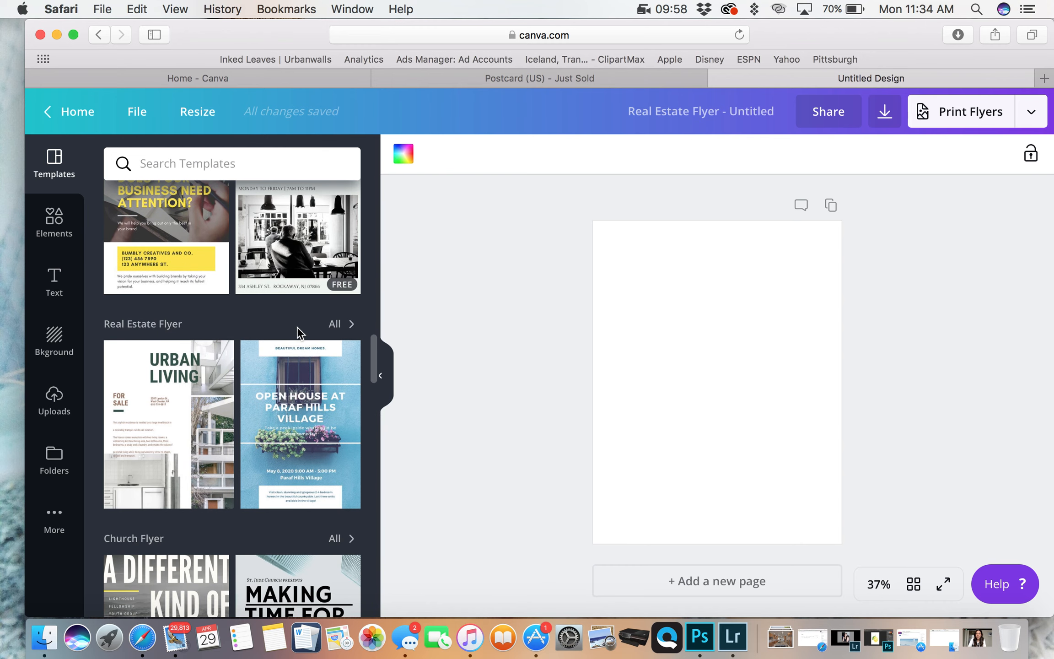
pyautogui.click(336, 325)
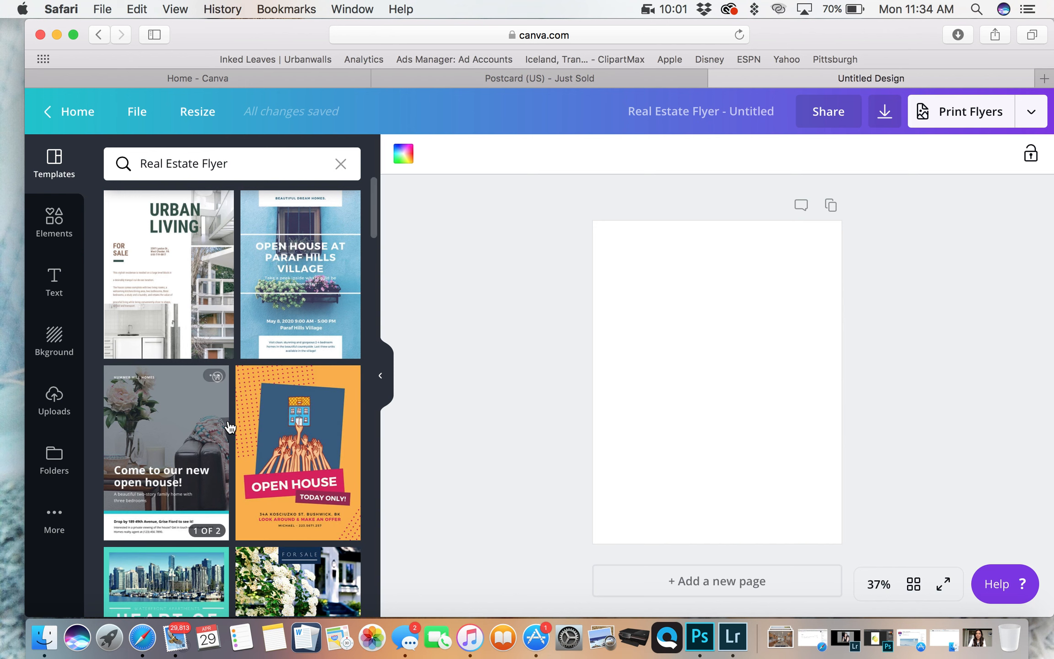
pyautogui.click(179, 276)
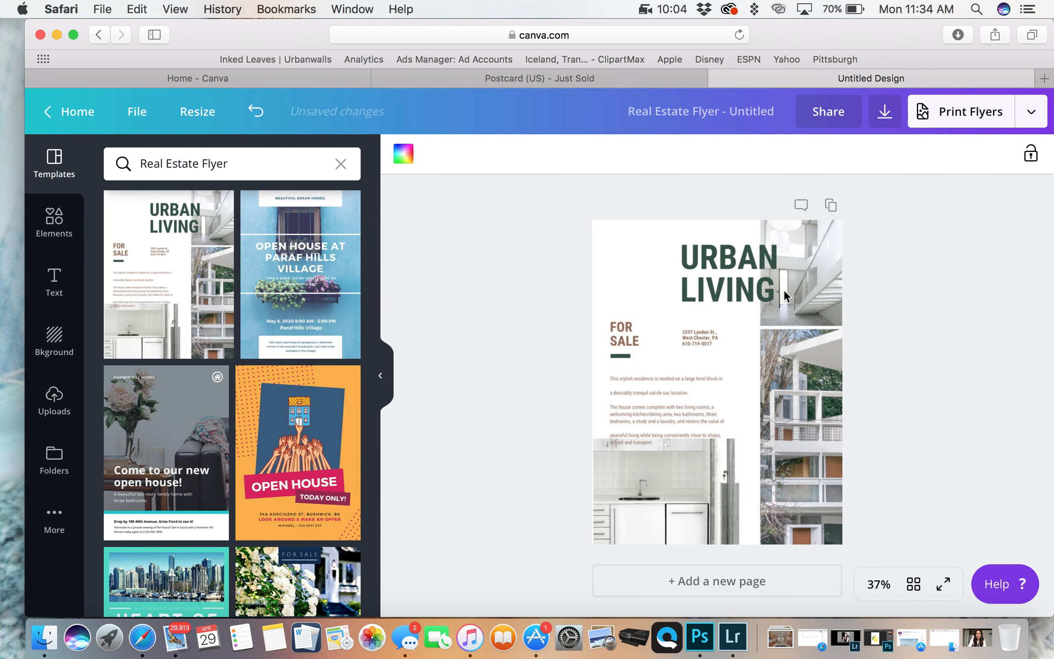
# Replace the flyer's lower-left photo with the uploaded desert house exterior and the tall right photo with the uploaded wood-cabinet kitchen.
pyautogui.click(54, 399)
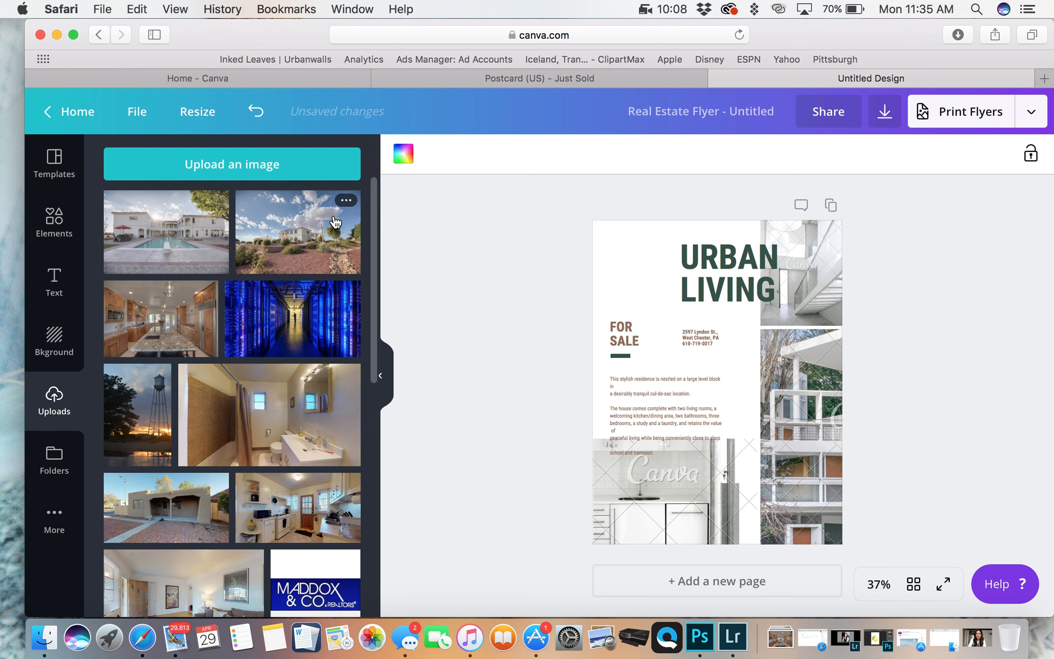
pyautogui.moveTo(308, 228); pyautogui.dragTo(625, 487)
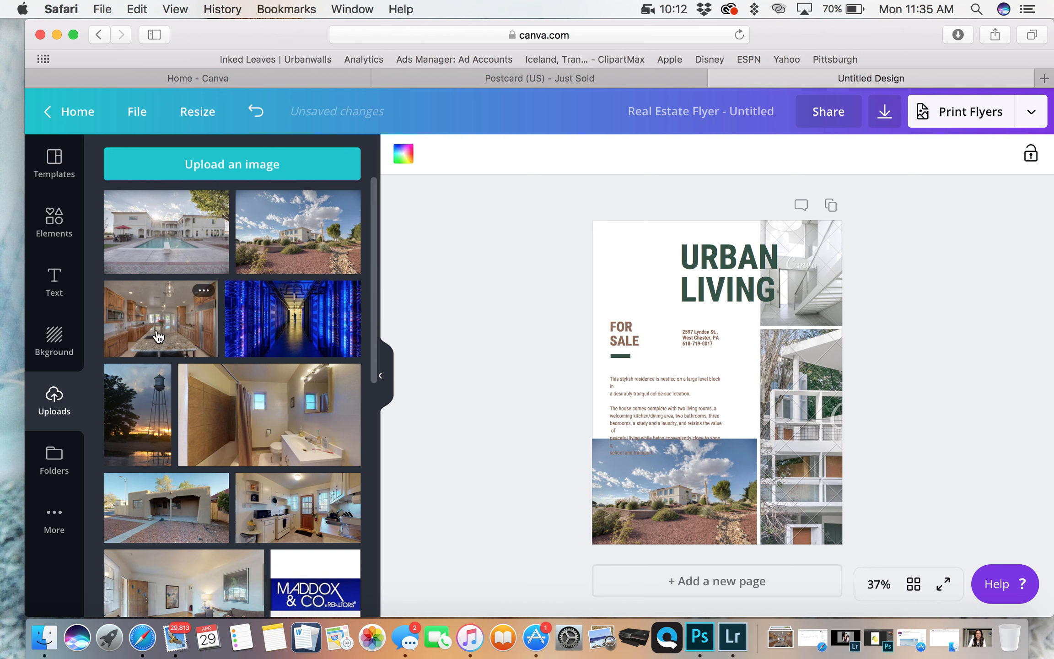
pyautogui.scroll(-1, 149, 315)
pyautogui.moveTo(149, 308); pyautogui.dragTo(795, 398)
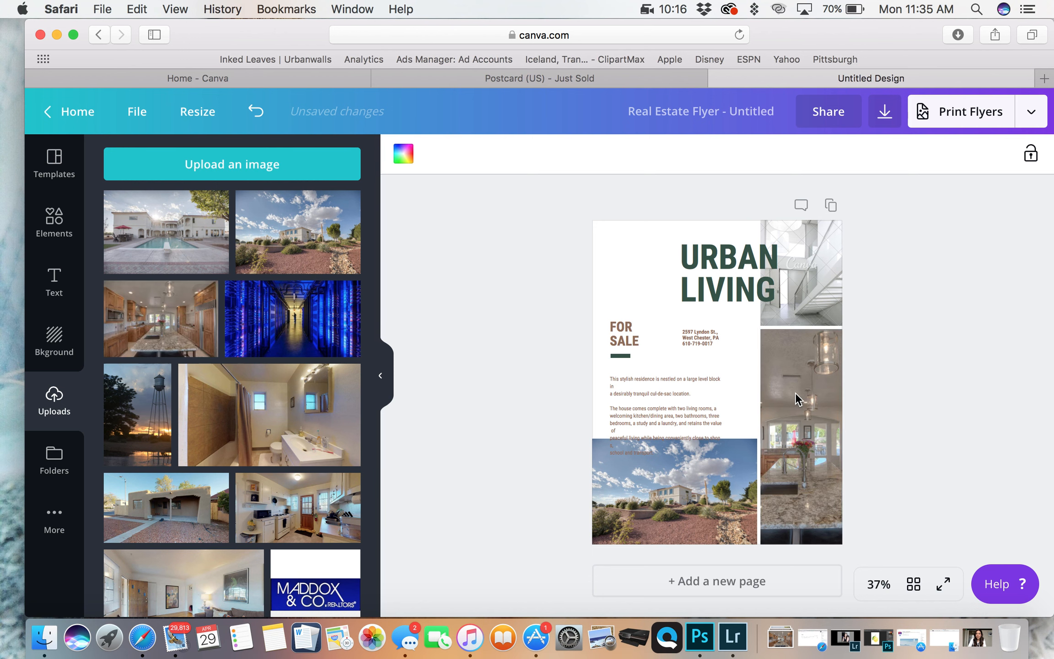
pyautogui.click(957, 369)
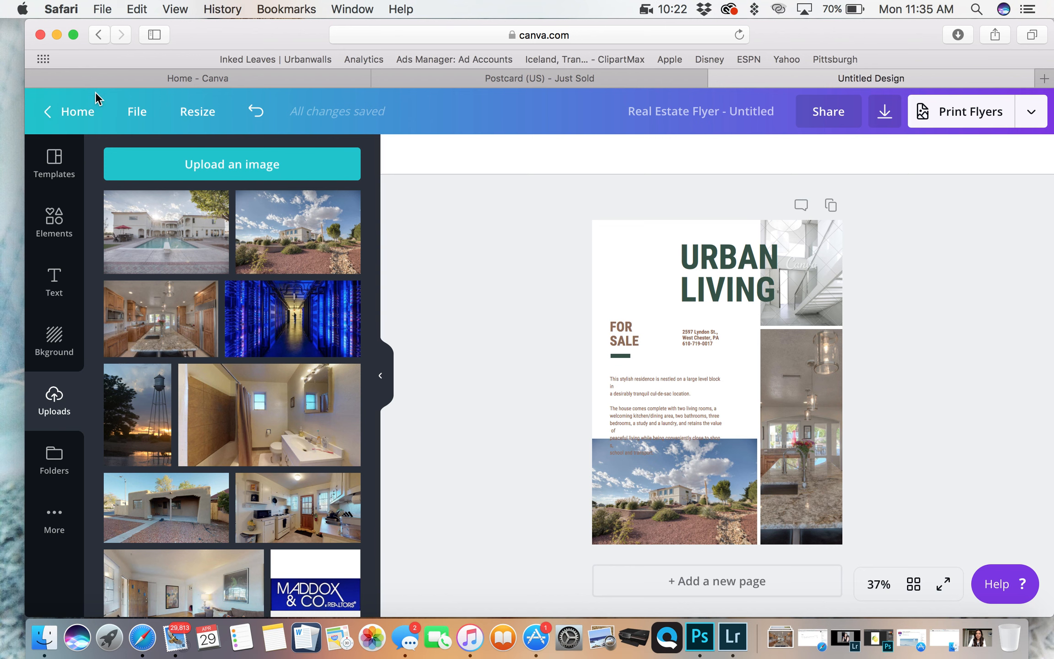
# Return to the Canva home page and look over the available design types.
pyautogui.click(541, 76)
pyautogui.click(224, 77)
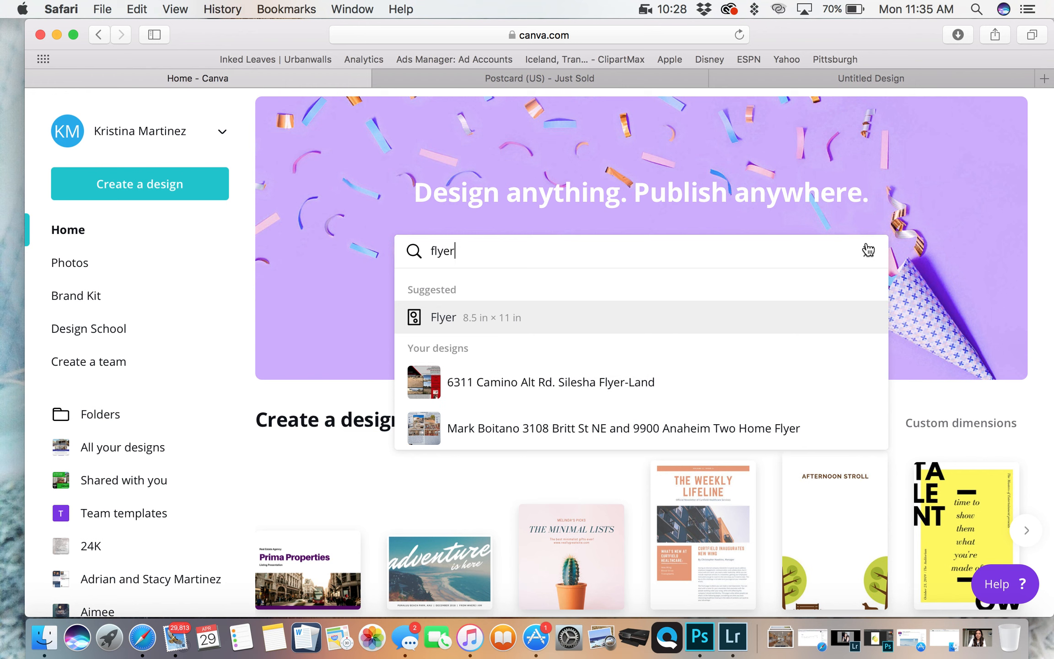
pyautogui.scroll(-3, 602, 417)
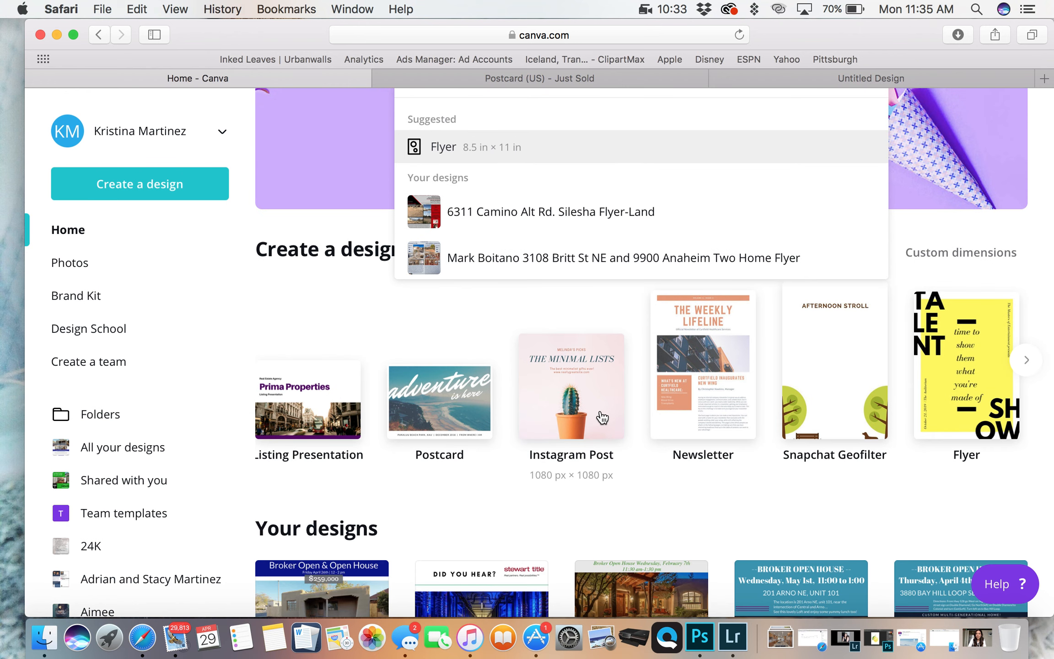